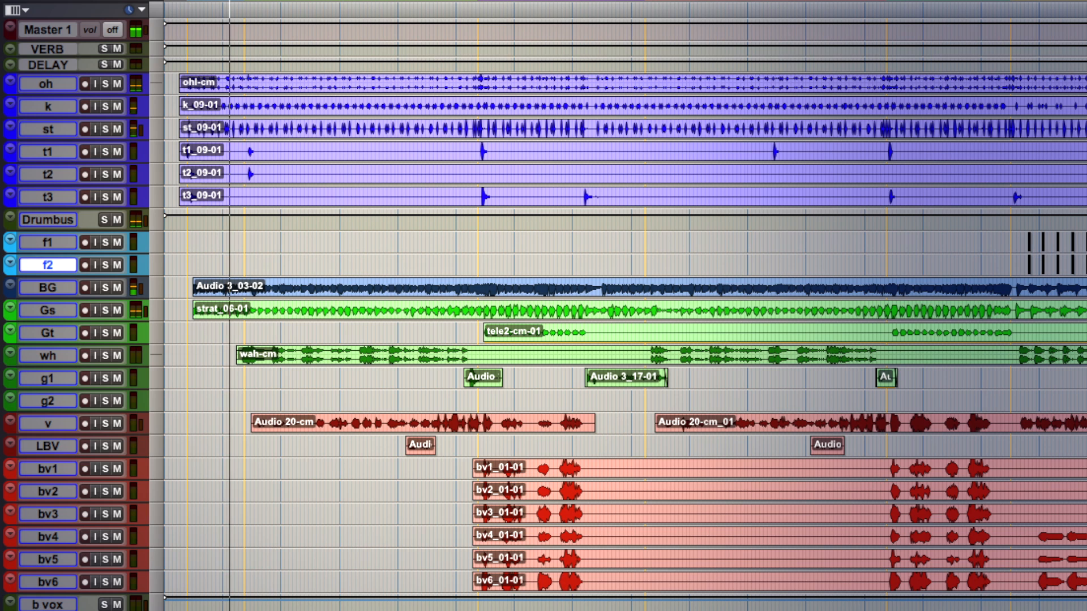
Listen through the arrangement, selecting the BG, Gs, bv4, LBV and v tracks in turn to identify the instruments and vocals.
{"action": "left_click", "coordinate": [47, 287]}
{"action": "left_click", "coordinate": [48, 310]}
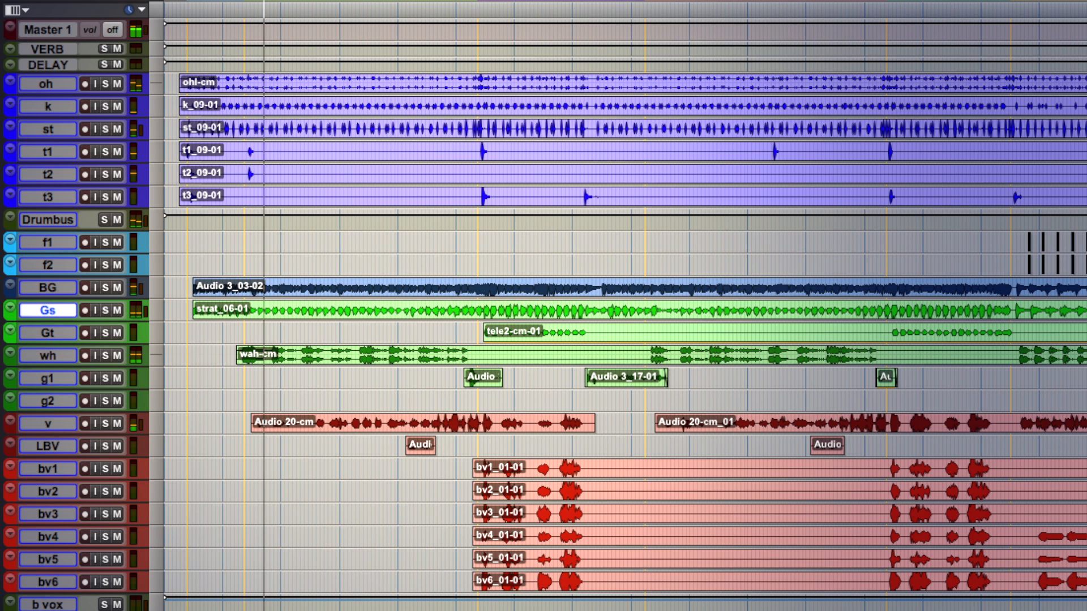
{"action": "left_click", "coordinate": [47, 536]}
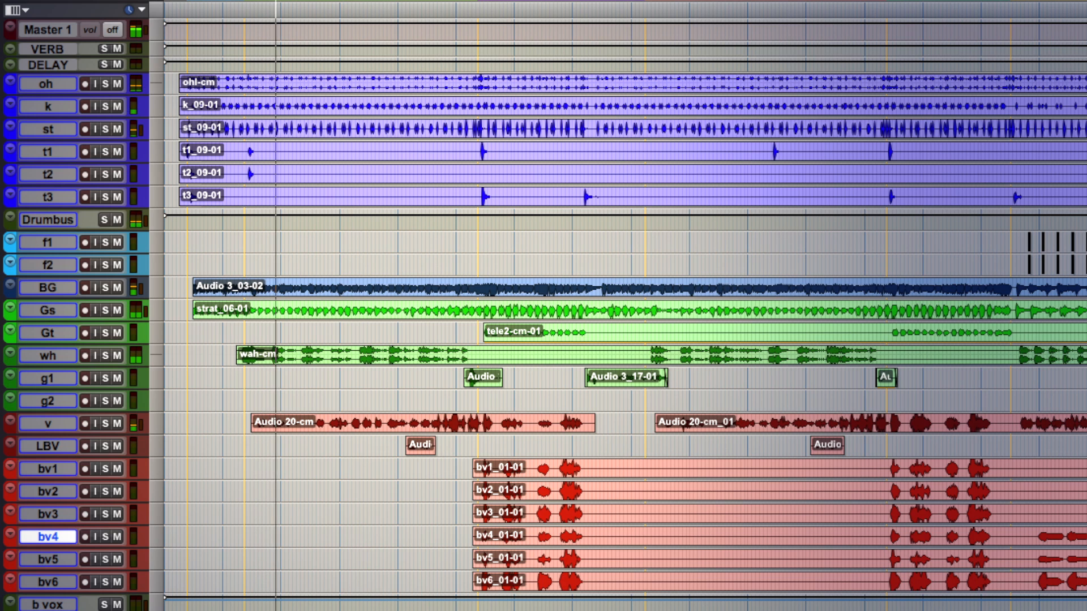
{"action": "left_click", "coordinate": [48, 446]}
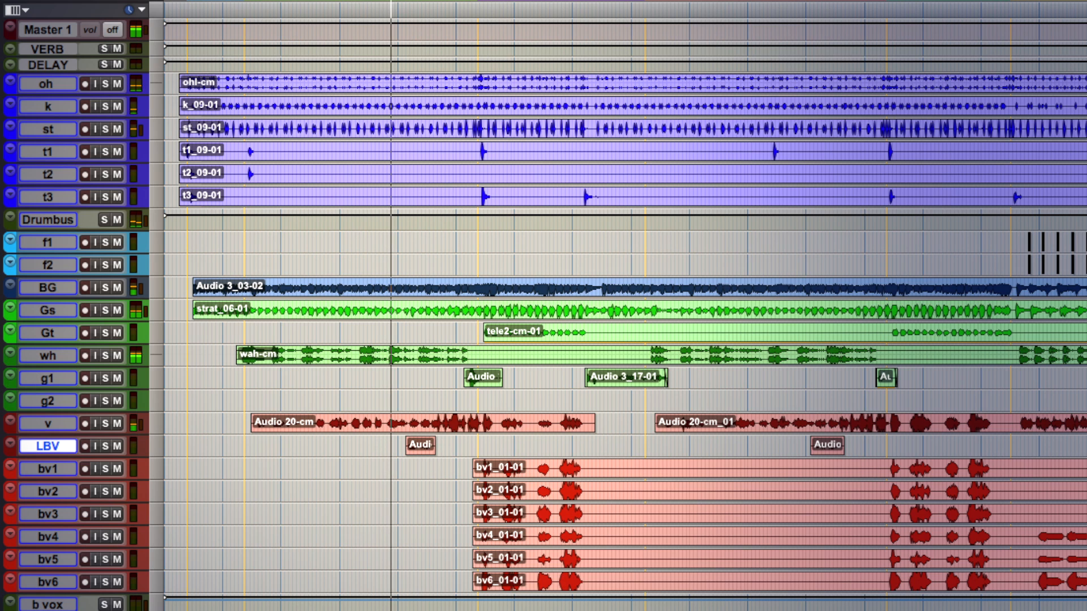
{"action": "left_click", "coordinate": [48, 424]}
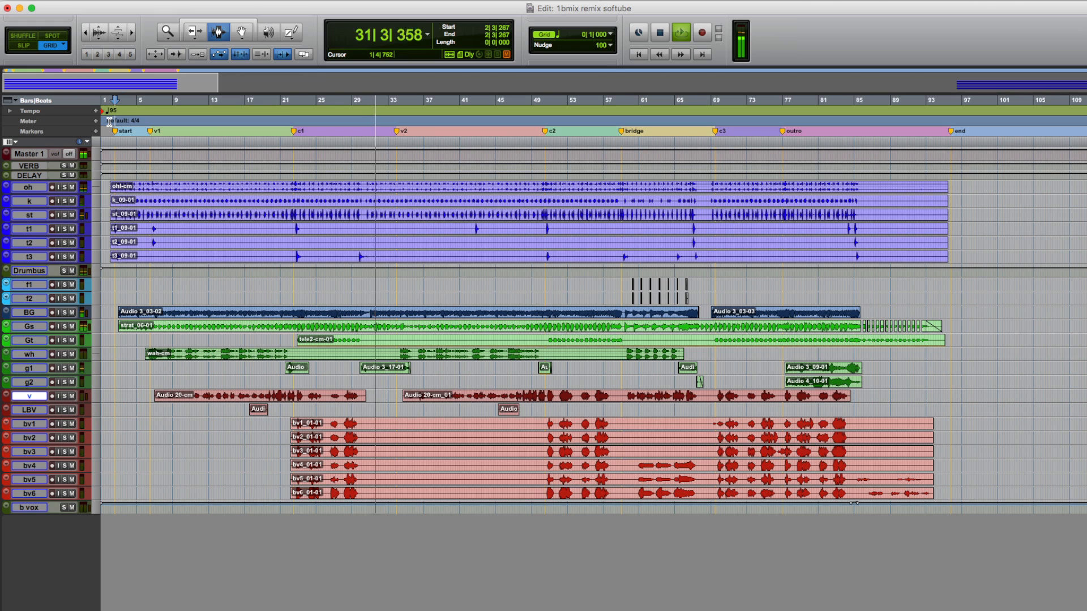
Review the plug-ins inserted across the mixer, from the Trident A-Range on oh to the FxDb insert on b vox.
{"action": "key", "text": "super+equal"}
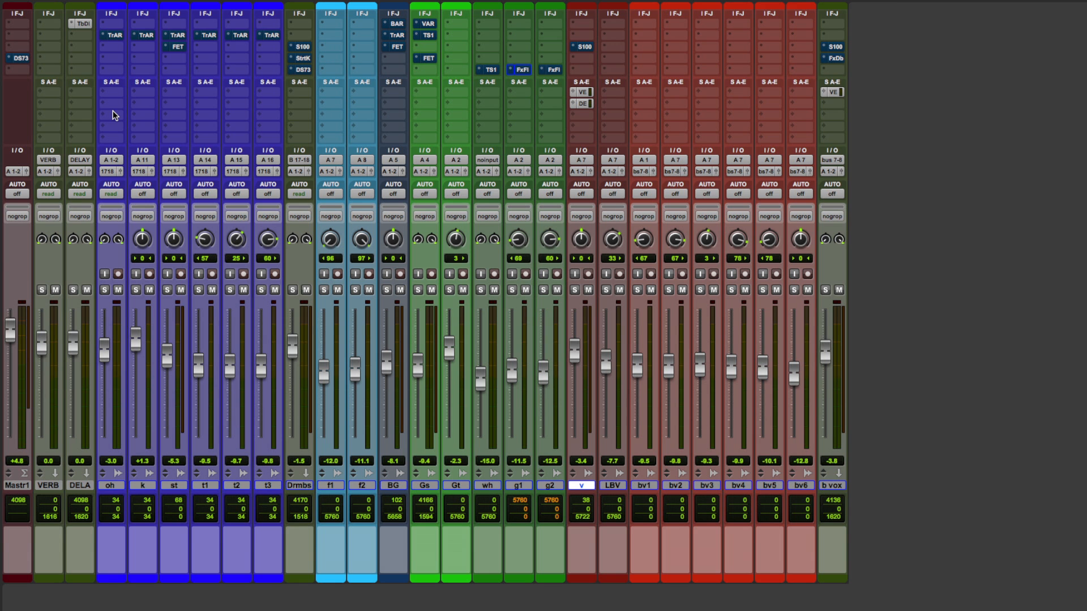
{"action": "left_click", "coordinate": [113, 36]}
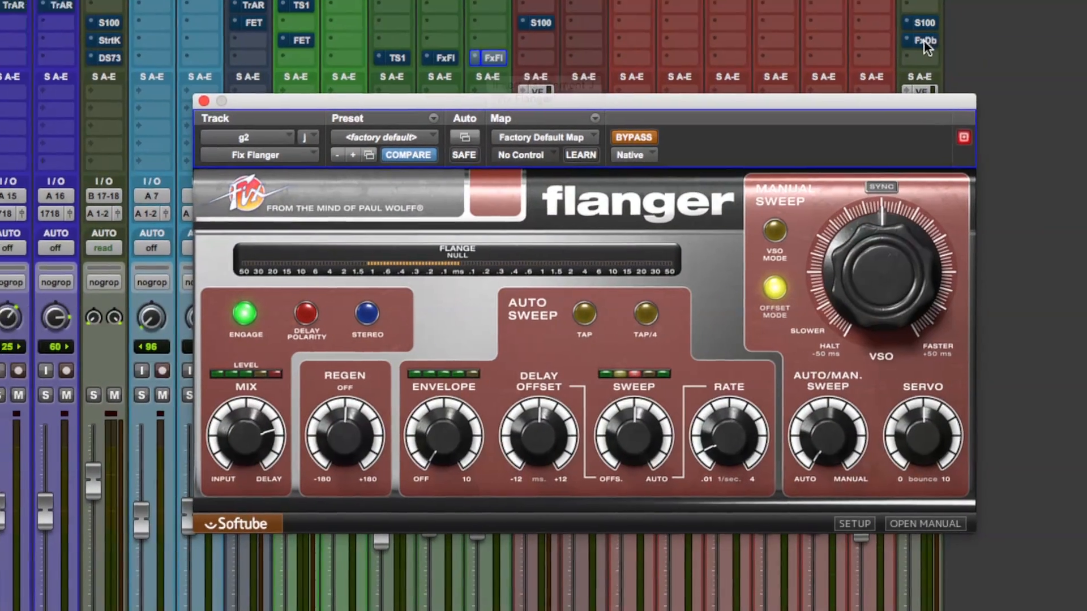
{"action": "left_click", "coordinate": [965, 39]}
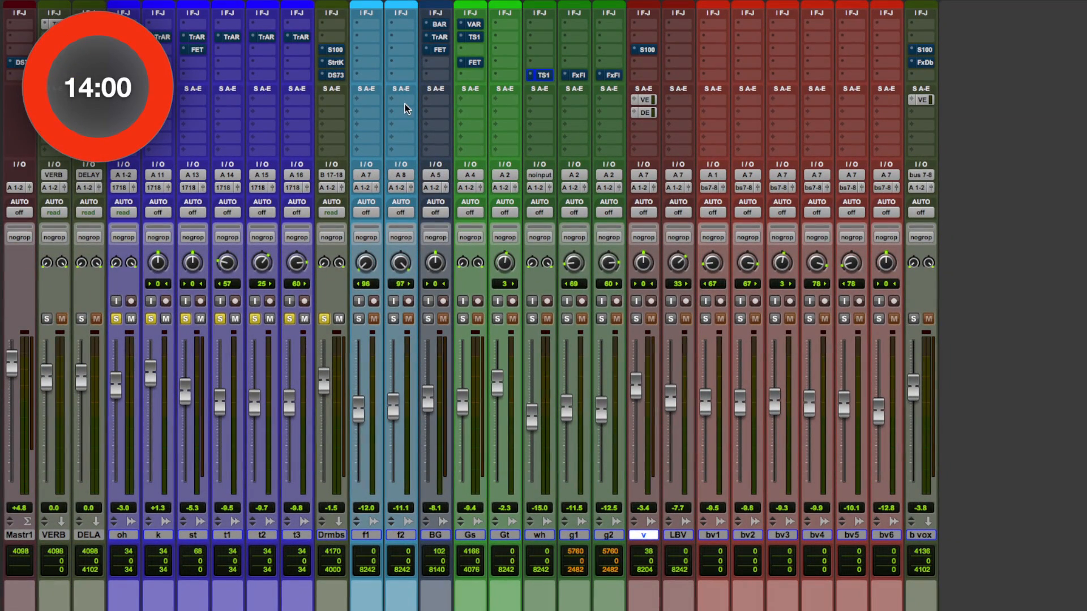
Play the song from the v2 marker at bar 34 in the Edit window.
{"action": "key", "text": "super+equal"}
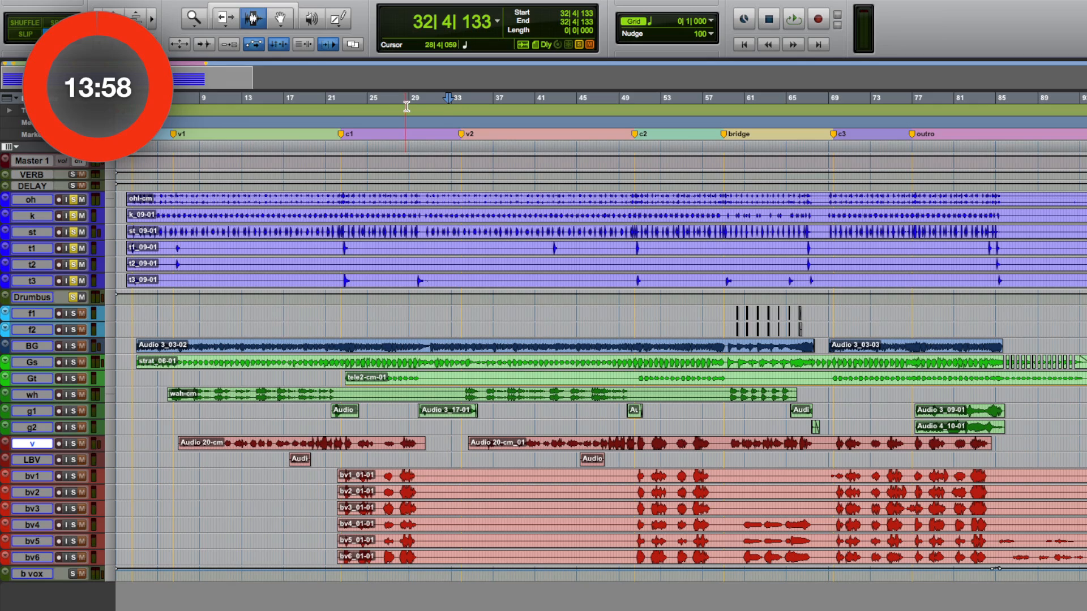
{"action": "left_click", "coordinate": [460, 121]}
{"action": "key", "text": "space"}
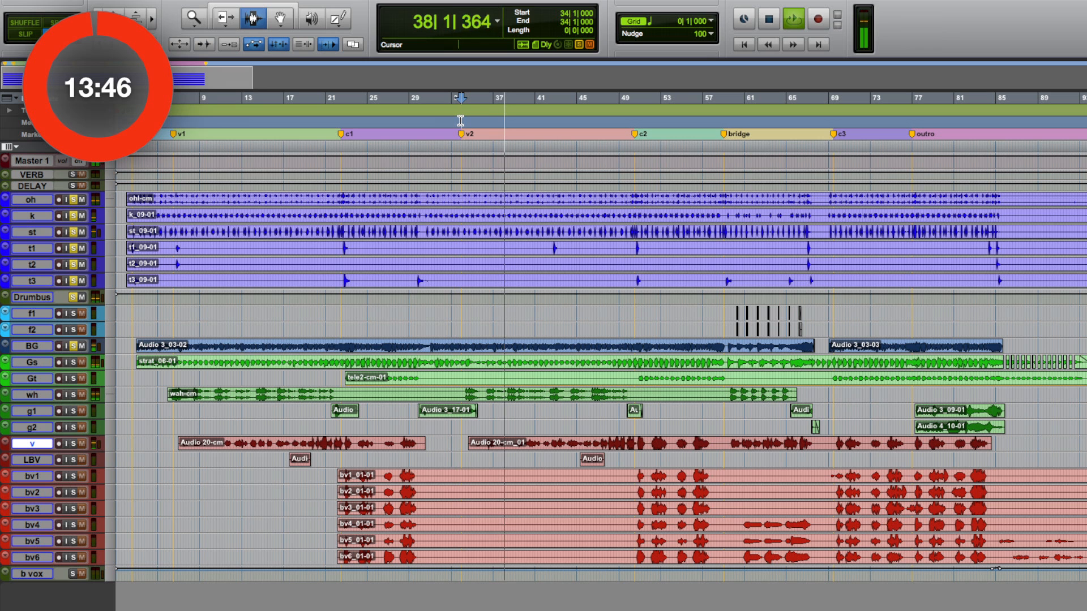
Activate the bass amp plug-in on the BG track, open it, and select the 8x10 cabinet.
{"action": "key", "text": "ctrl+equal"}
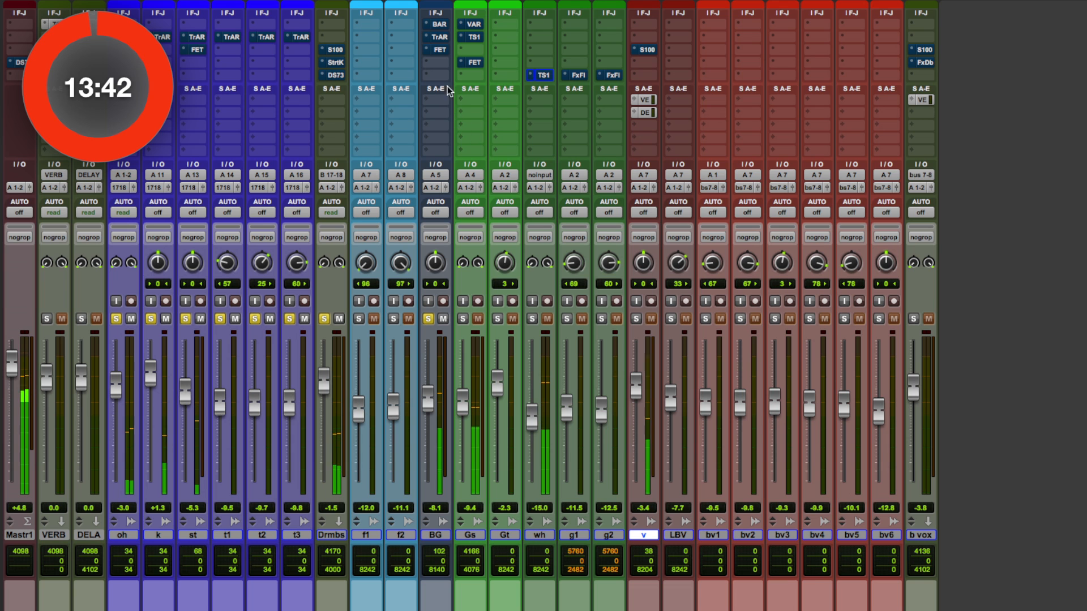
{"action": "left_click", "coordinate": [441, 25]}
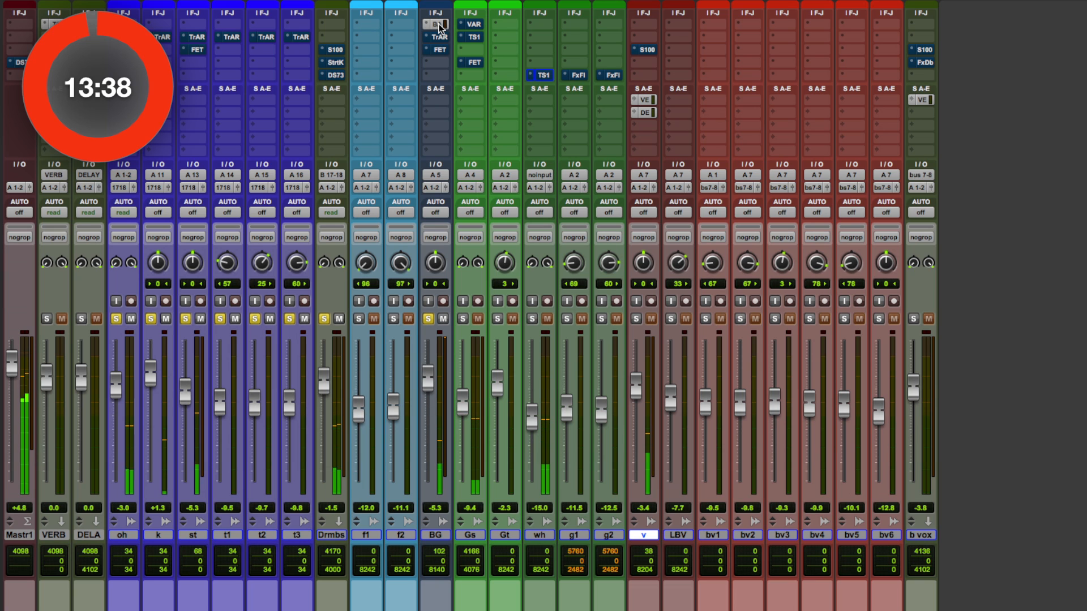
{"action": "left_click", "coordinate": [439, 25]}
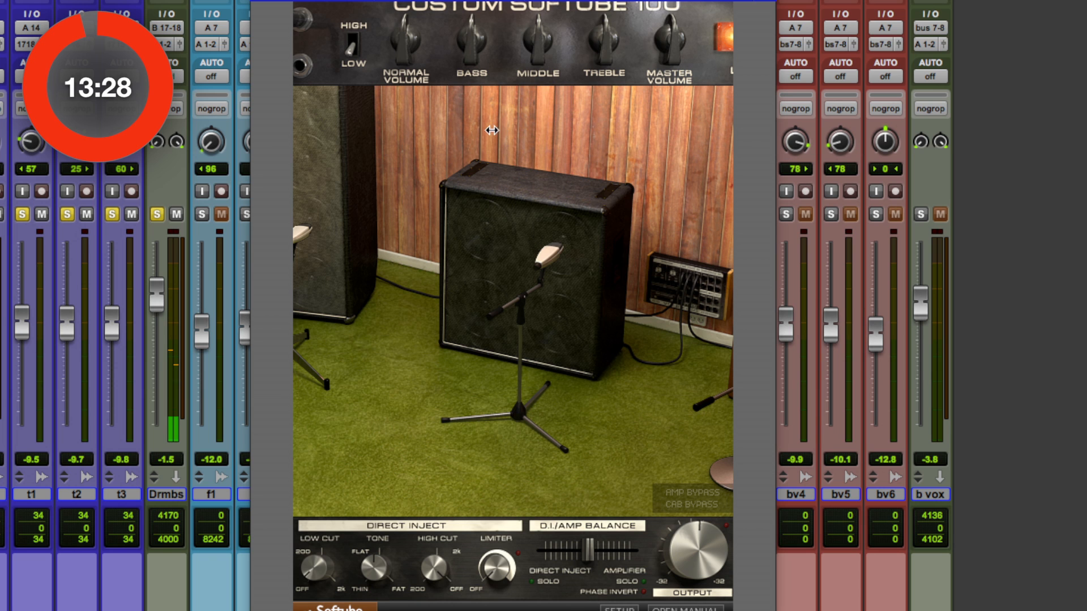
{"action": "left_click", "coordinate": [573, 151]}
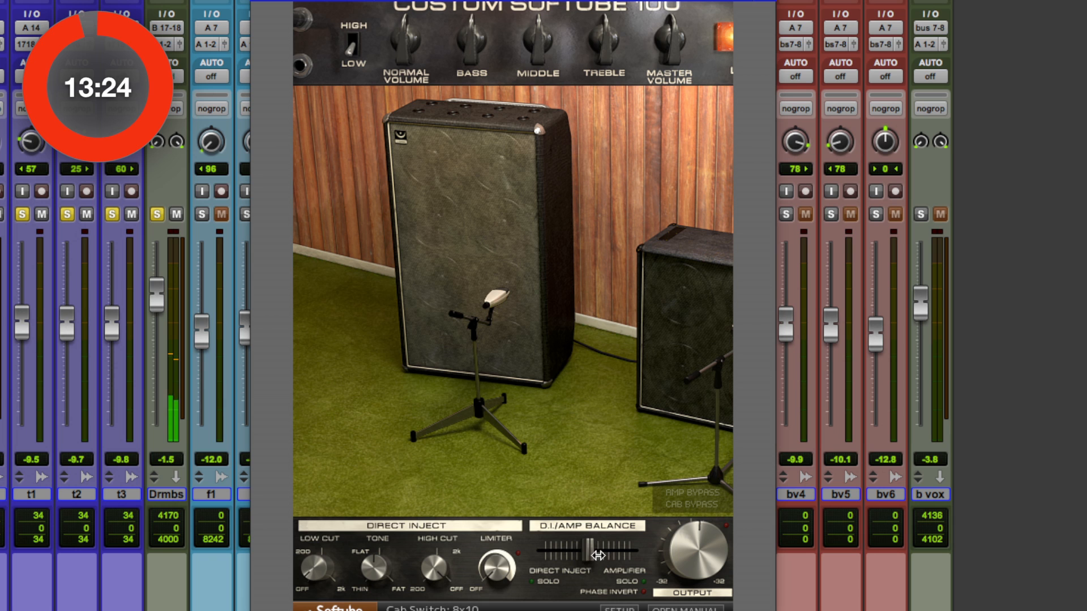
Shift the bass D.I./Amp balance toward the amplifier, adjust Normal Volume, and set Treble to 7.5.
{"action": "mouse_move", "coordinate": [614, 565]}
{"action": "left_mouse_down"}
{"action": "mouse_move", "coordinate": [550, 563]}
{"action": "mouse_move", "coordinate": [625, 563]}
{"action": "mouse_move", "coordinate": [543, 562]}
{"action": "mouse_move", "coordinate": [598, 559]}
{"action": "left_mouse_up"}
{"action": "mouse_move", "coordinate": [405, 56]}
{"action": "left_mouse_down"}
{"action": "mouse_move", "coordinate": [383, 70]}
{"action": "mouse_move", "coordinate": [409, 54]}
{"action": "left_mouse_up"}
{"action": "left_click_drag", "start_coordinate": [609, 49], "coordinate": [616, 17]}
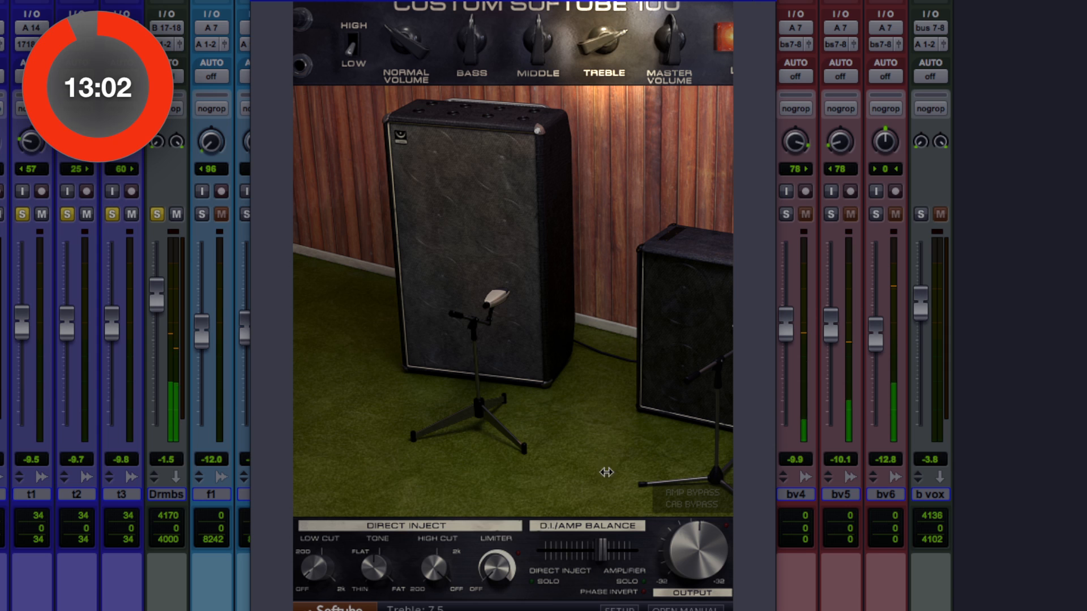
Set the bass amp's DI Limiter to 2.6 and DI Tone to -4.2, and readjust the D.I./Amp balance.
{"action": "left_click", "coordinate": [496, 569]}
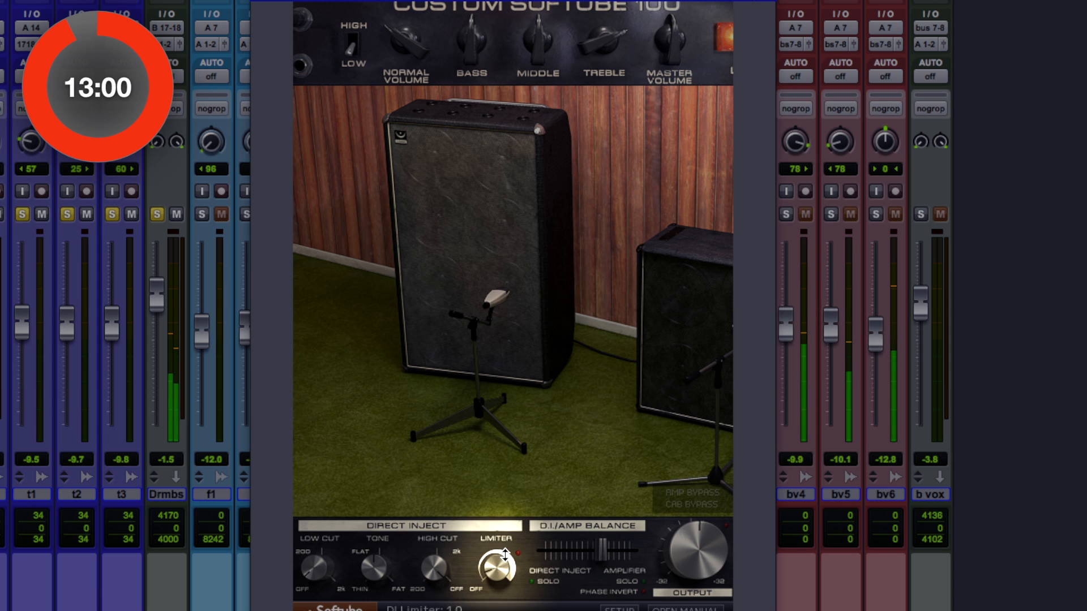
{"action": "left_click_drag", "start_coordinate": [587, 558], "coordinate": [601, 558]}
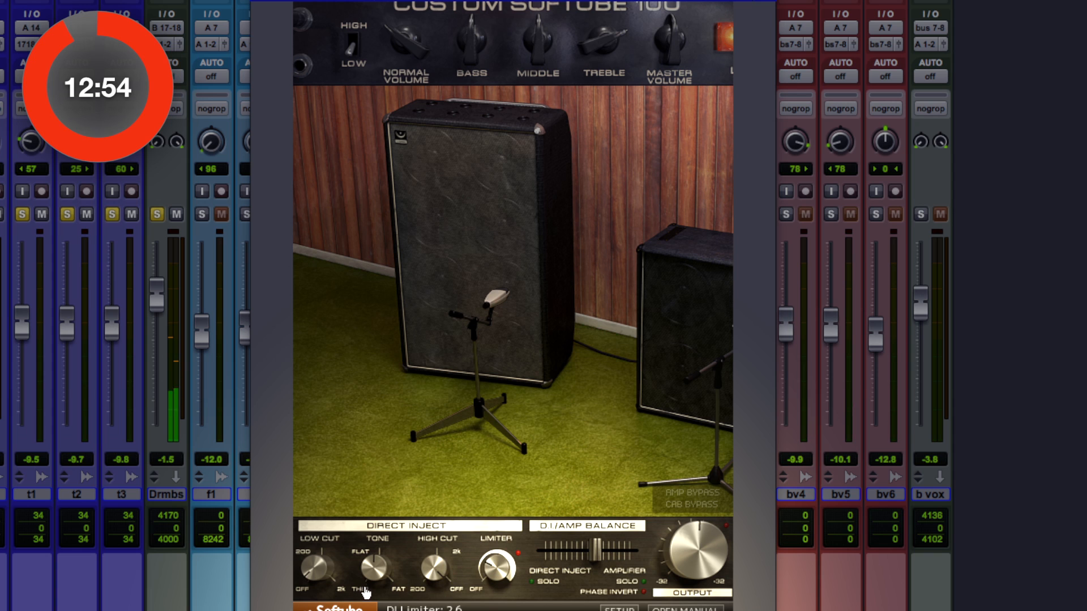
{"action": "left_click_drag", "start_coordinate": [372, 593], "coordinate": [371, 599]}
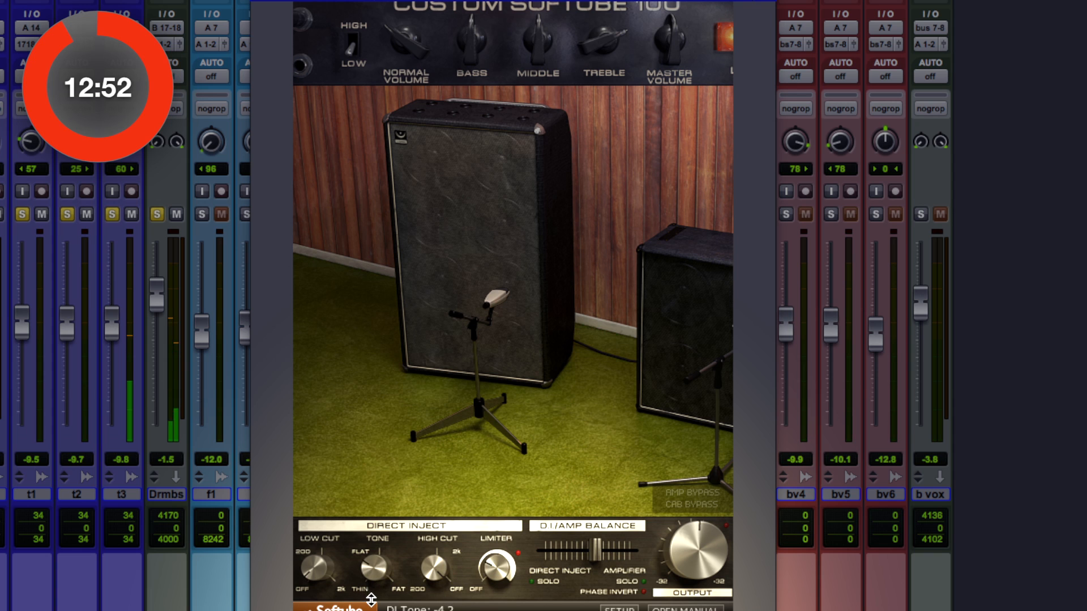
{"action": "left_click_drag", "start_coordinate": [607, 555], "coordinate": [684, 550]}
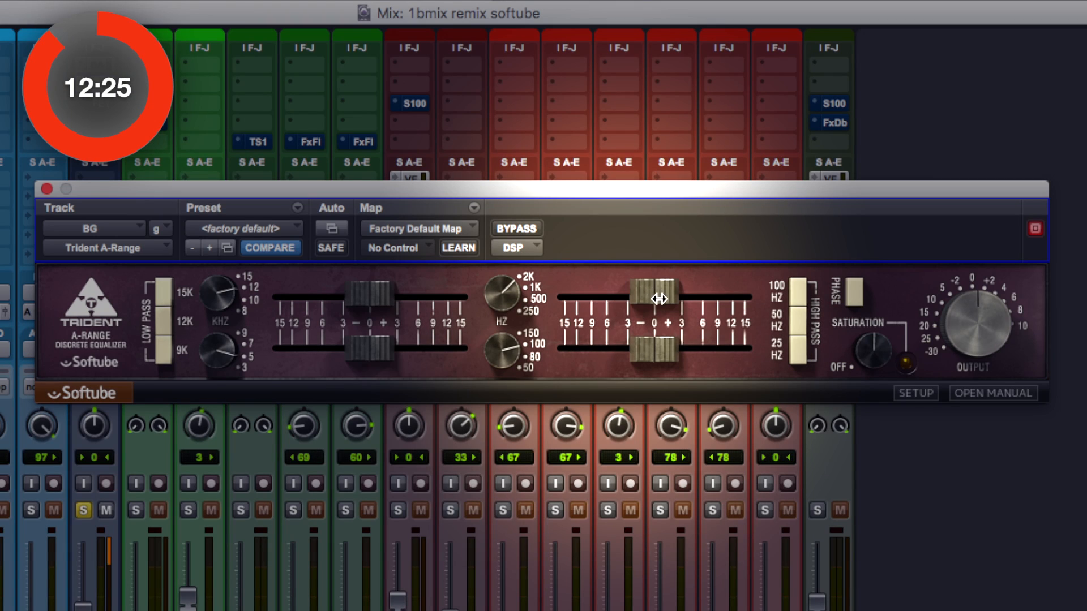
Boost the BG track's low mids by about 6 dB and its lows slightly in the Trident A-Range.
{"action": "left_click_drag", "start_coordinate": [658, 299], "coordinate": [703, 309]}
{"action": "mouse_move", "coordinate": [656, 363]}
{"action": "left_mouse_down"}
{"action": "mouse_move", "coordinate": [682, 359]}
{"action": "mouse_move", "coordinate": [669, 360]}
{"action": "left_mouse_up"}
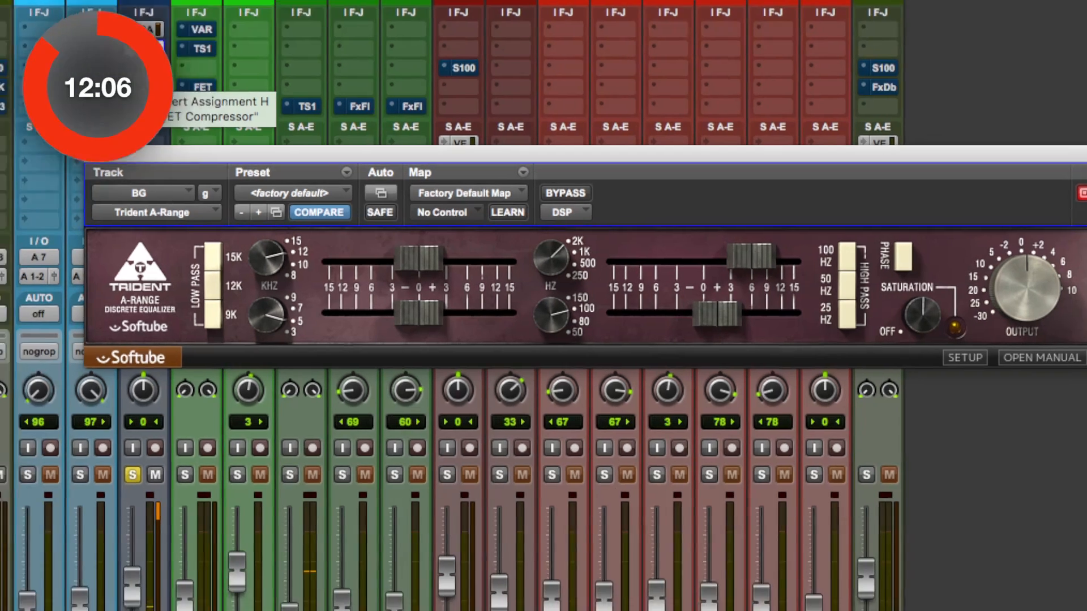
Activate the FET Compressor on the BG track, adjust its ratio, and set the attack to 3.3.
{"action": "left_click", "coordinate": [99, 107]}
{"action": "left_click", "coordinate": [208, 25], "text": "super"}
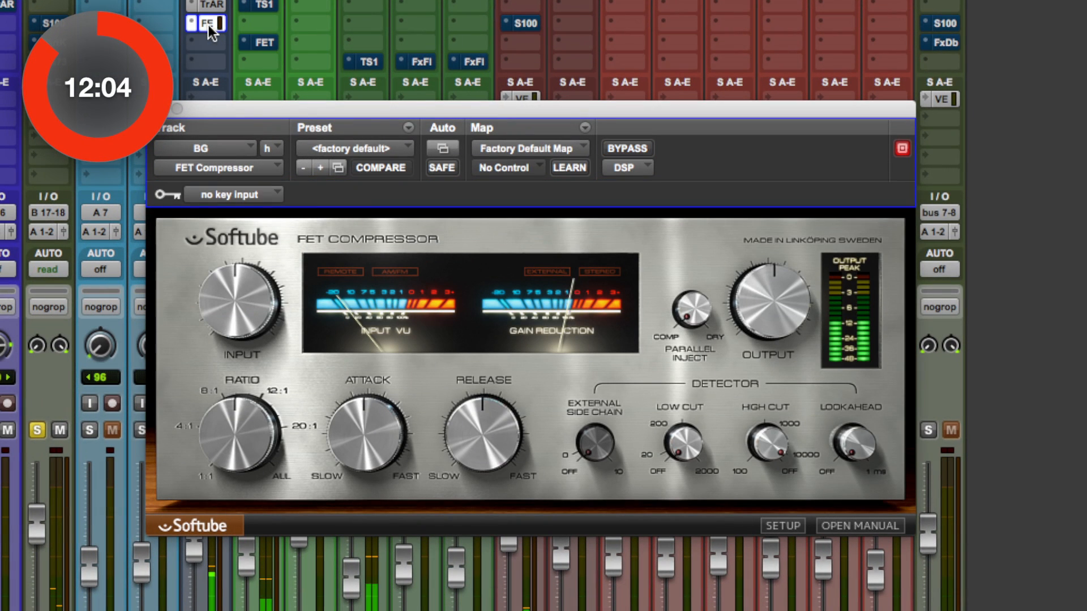
{"action": "left_click_drag", "start_coordinate": [243, 450], "coordinate": [235, 440]}
{"action": "left_click_drag", "start_coordinate": [379, 439], "coordinate": [379, 457]}
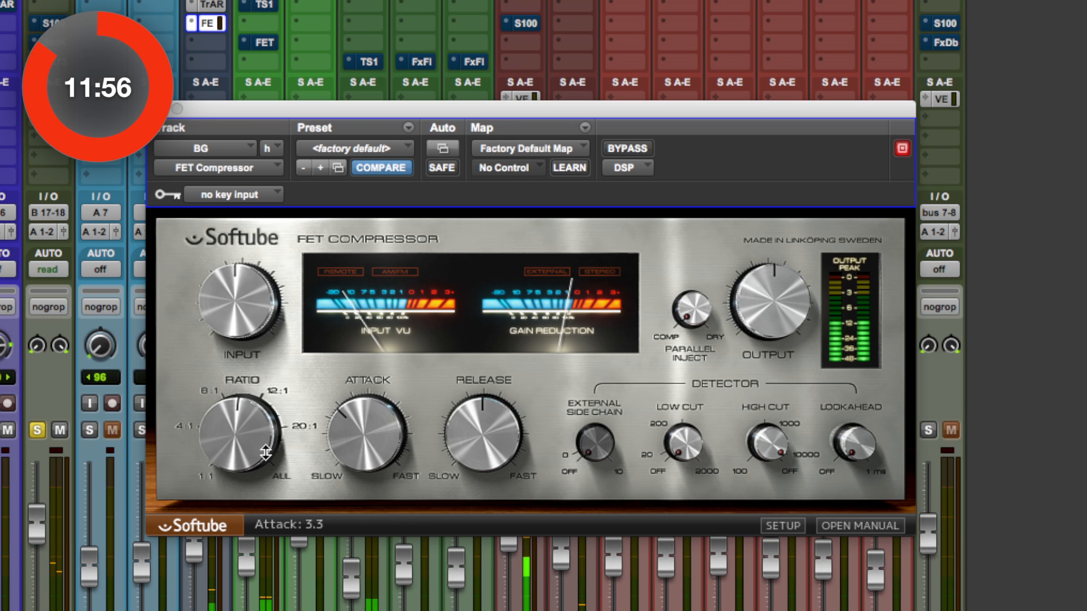
Raise the BG compressor's input, lower the ratio slightly, make the attack faster, and set Parallel Inject to OFF.
{"action": "mouse_move", "coordinate": [253, 319]}
{"action": "left_mouse_down"}
{"action": "mouse_move", "coordinate": [263, 290]}
{"action": "mouse_move", "coordinate": [254, 314]}
{"action": "left_mouse_up"}
{"action": "left_click_drag", "start_coordinate": [258, 452], "coordinate": [259, 458]}
{"action": "left_click_drag", "start_coordinate": [365, 438], "coordinate": [366, 428]}
{"action": "left_click_drag", "start_coordinate": [690, 310], "coordinate": [683, 338]}
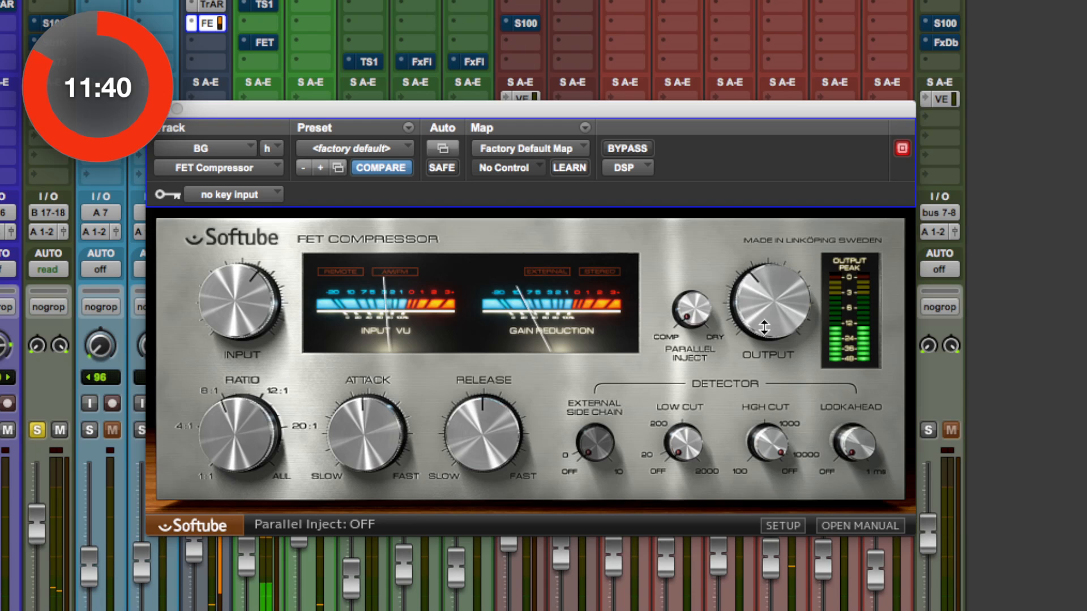
Set the BG compressor's output to -0.7 dB and close the plug-in window.
{"action": "mouse_move", "coordinate": [765, 327]}
{"action": "left_mouse_down"}
{"action": "mouse_move", "coordinate": [772, 272]}
{"action": "mouse_move", "coordinate": [772, 309]}
{"action": "left_mouse_up"}
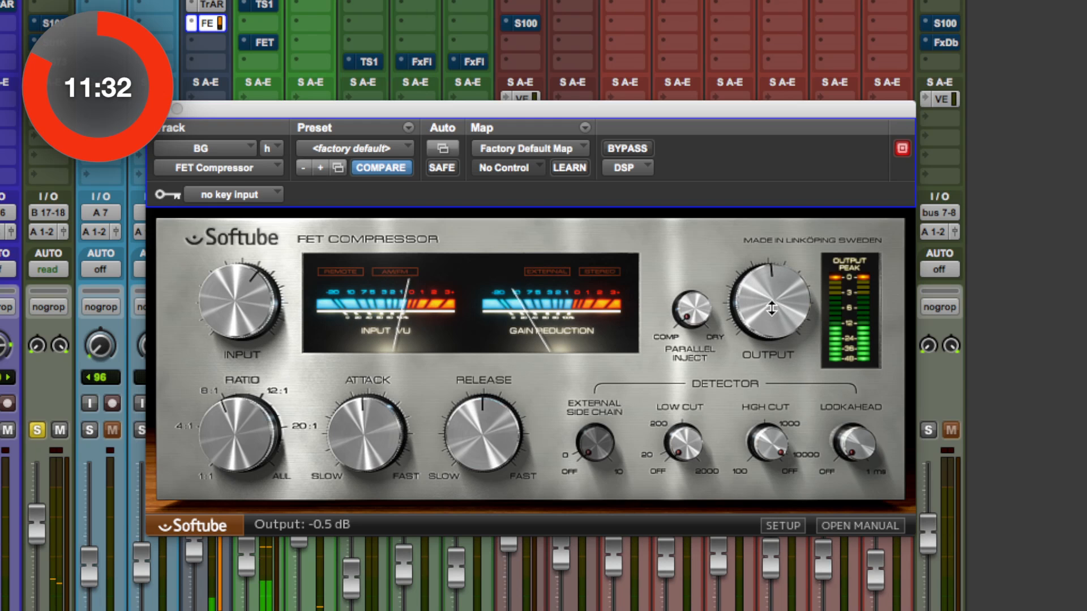
{"action": "left_click_drag", "start_coordinate": [772, 309], "coordinate": [732, 313]}
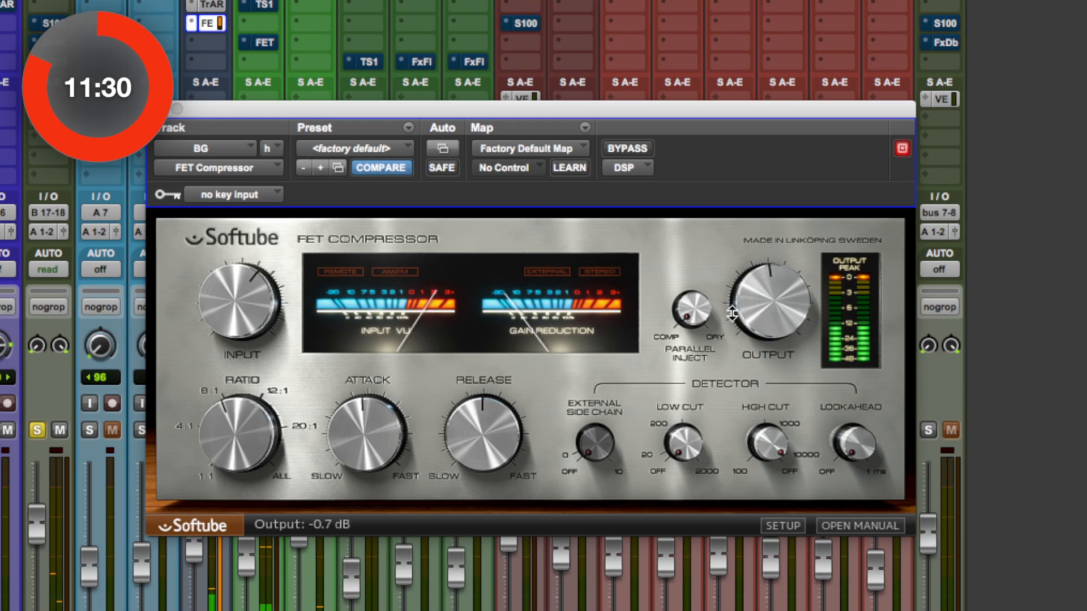
{"action": "key", "text": "super+w"}
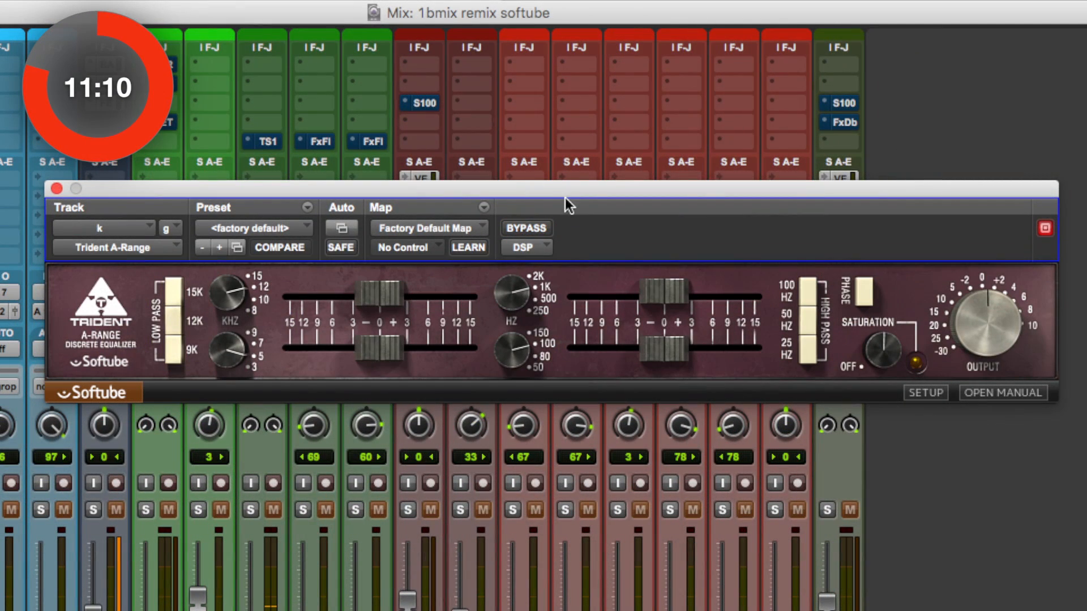
Boost the k track's low mids by about 9 dB and set Low Gain to -0.5 dB in the Trident A-Range.
{"action": "left_click_drag", "start_coordinate": [676, 302], "coordinate": [723, 302]}
{"action": "left_click_drag", "start_coordinate": [649, 351], "coordinate": [646, 351]}
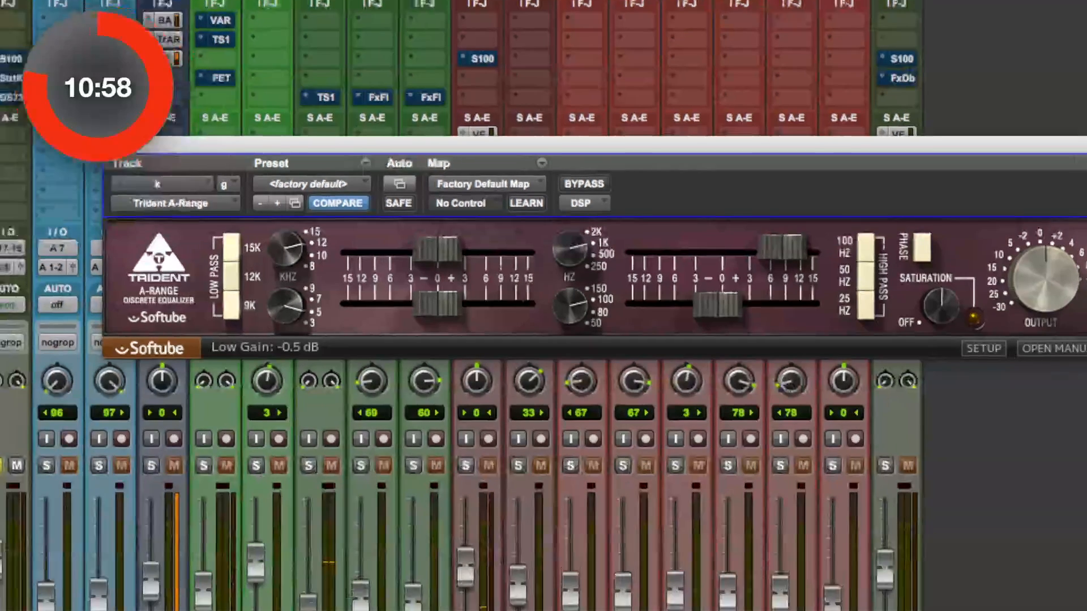
Open the FET Compressor on the st track, adjust its ratio, and raise the input.
{"action": "left_click", "coordinate": [106, 103]}
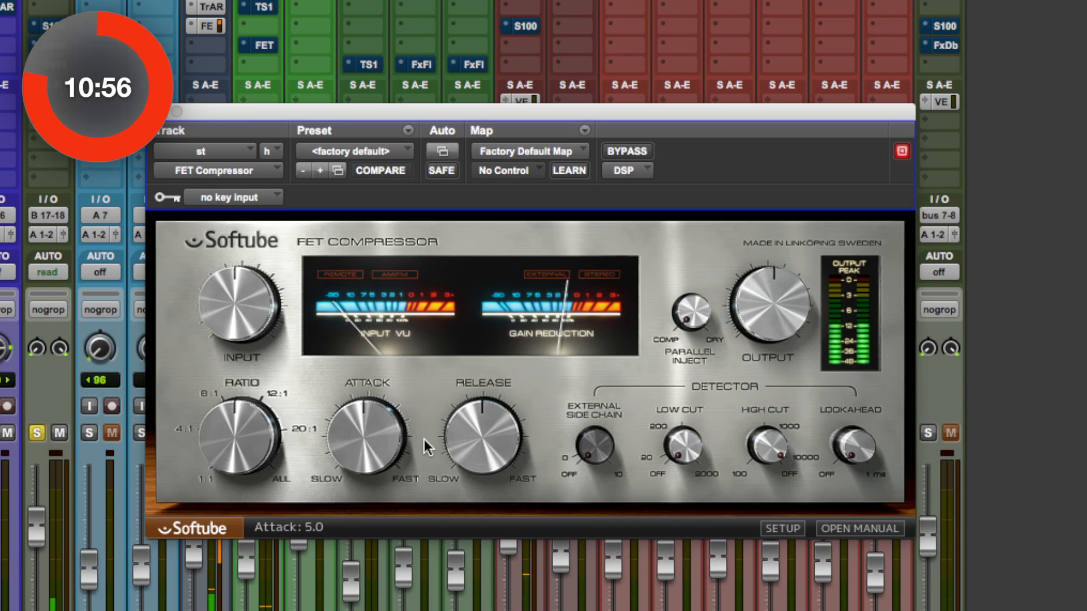
{"action": "left_click_drag", "start_coordinate": [243, 436], "coordinate": [258, 435]}
{"action": "mouse_move", "coordinate": [253, 320]}
{"action": "left_mouse_down"}
{"action": "mouse_move", "coordinate": [255, 306]}
{"action": "mouse_move", "coordinate": [247, 313]}
{"action": "left_mouse_up"}
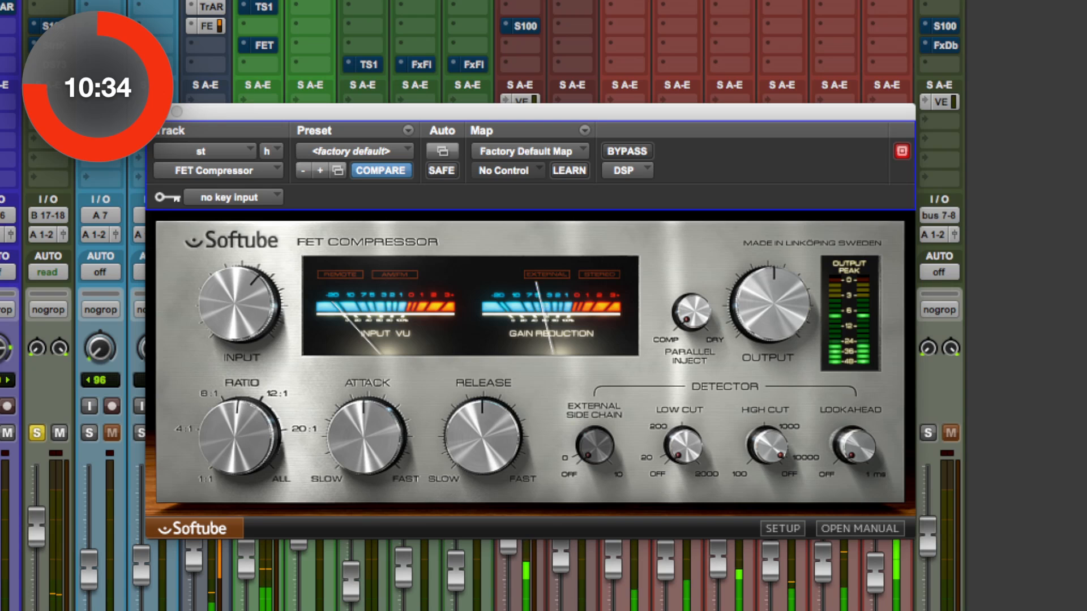
Take the Summit Audio TLA-100A on the Drum buss out of bypass and increase its gain reduction.
{"action": "left_click", "coordinate": [49, 24]}
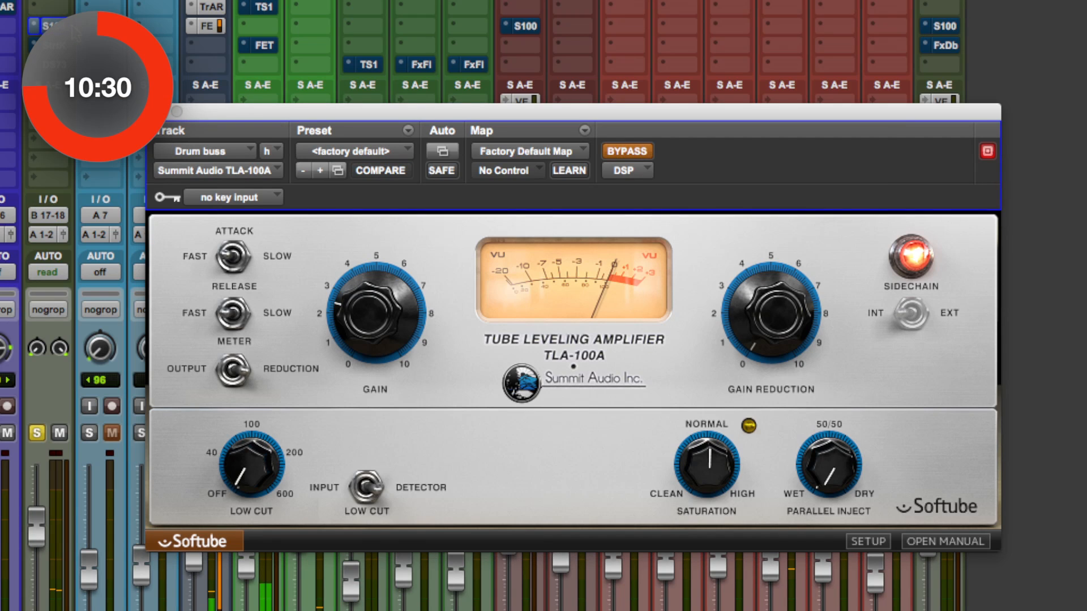
{"action": "left_click", "coordinate": [626, 149]}
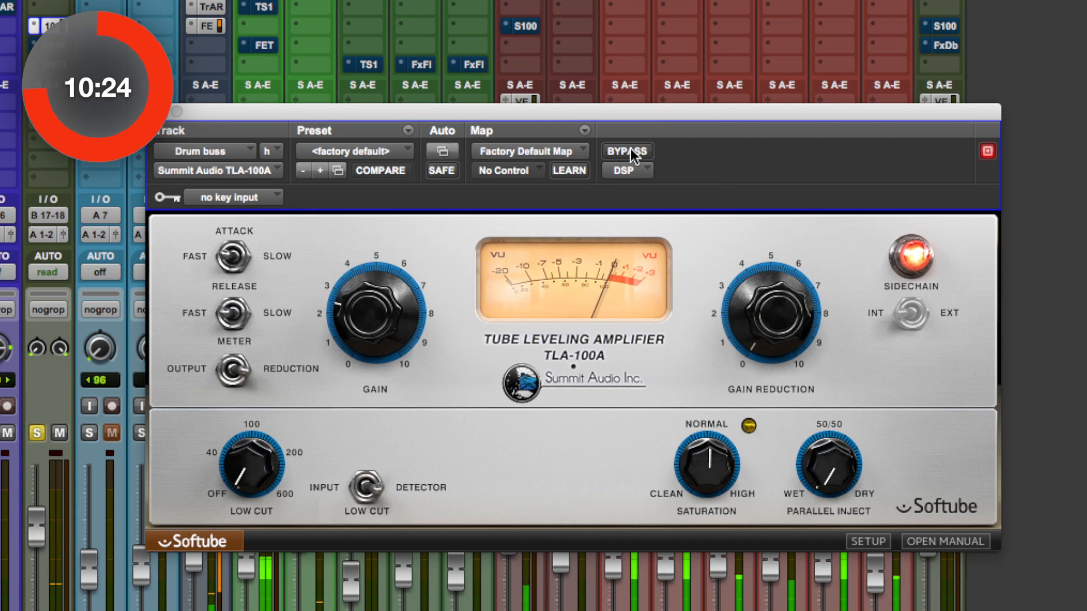
{"action": "mouse_move", "coordinate": [770, 317]}
{"action": "left_mouse_down"}
{"action": "mouse_move", "coordinate": [772, 266]}
{"action": "mouse_move", "coordinate": [785, 253]}
{"action": "mouse_move", "coordinate": [788, 309]}
{"action": "left_mouse_up"}
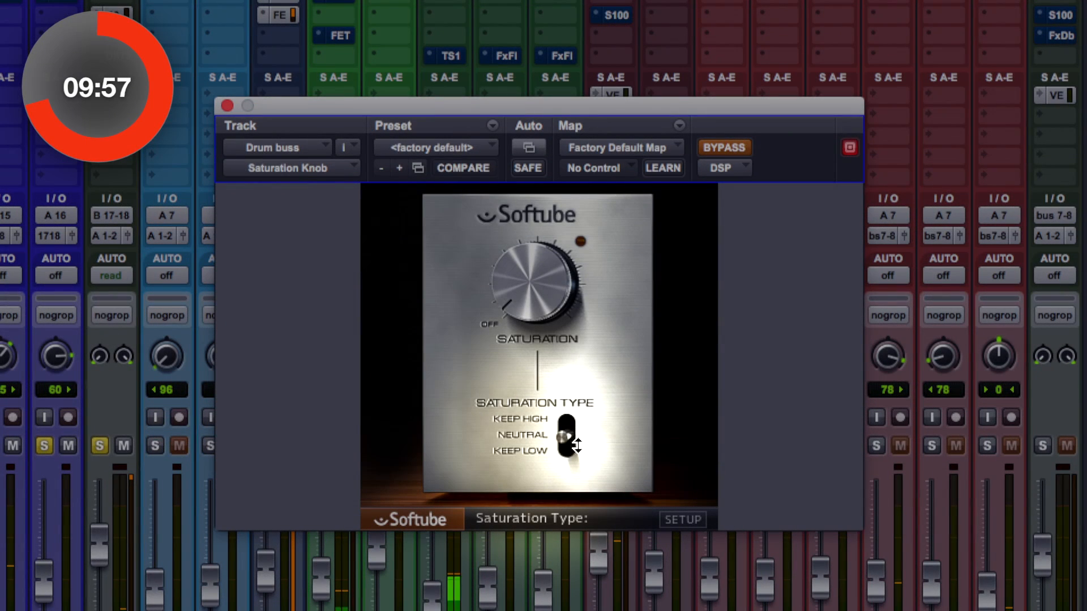
Enable the Drum buss Saturation Knob, with the saturation type on Keep Low and the amount at 2.5.
{"action": "left_click_drag", "start_coordinate": [565, 438], "coordinate": [578, 478]}
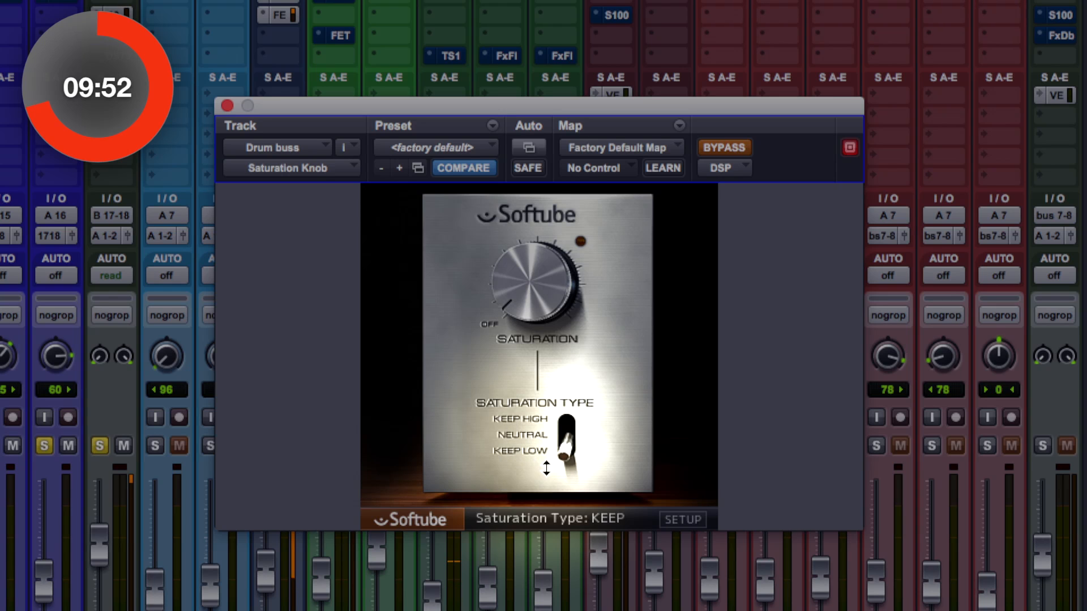
{"action": "left_click", "coordinate": [716, 148]}
{"action": "left_click_drag", "start_coordinate": [537, 306], "coordinate": [554, 269]}
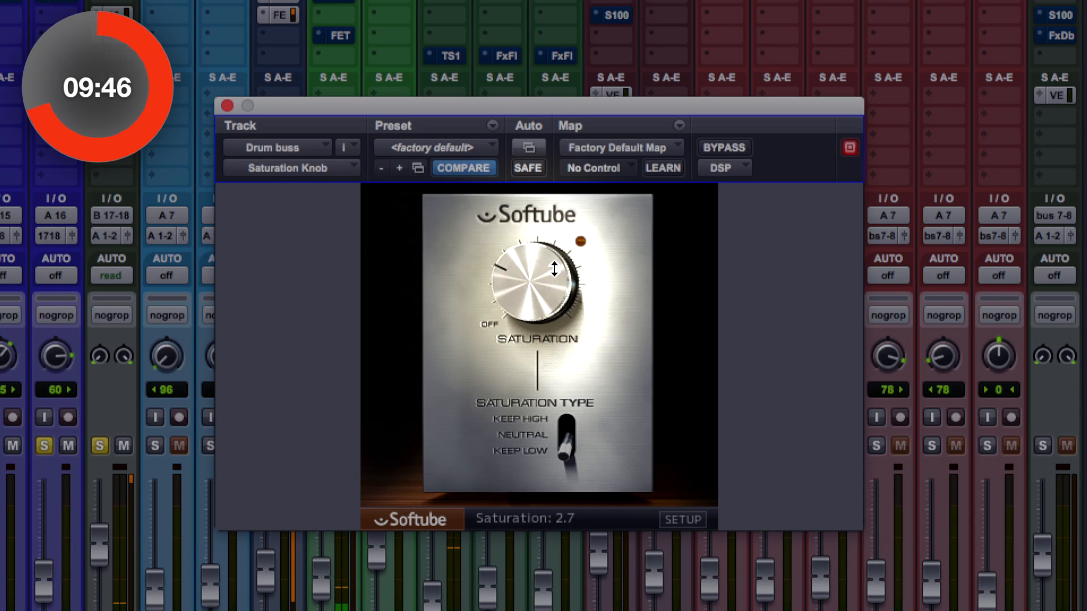
{"action": "left_click_drag", "start_coordinate": [554, 268], "coordinate": [554, 266]}
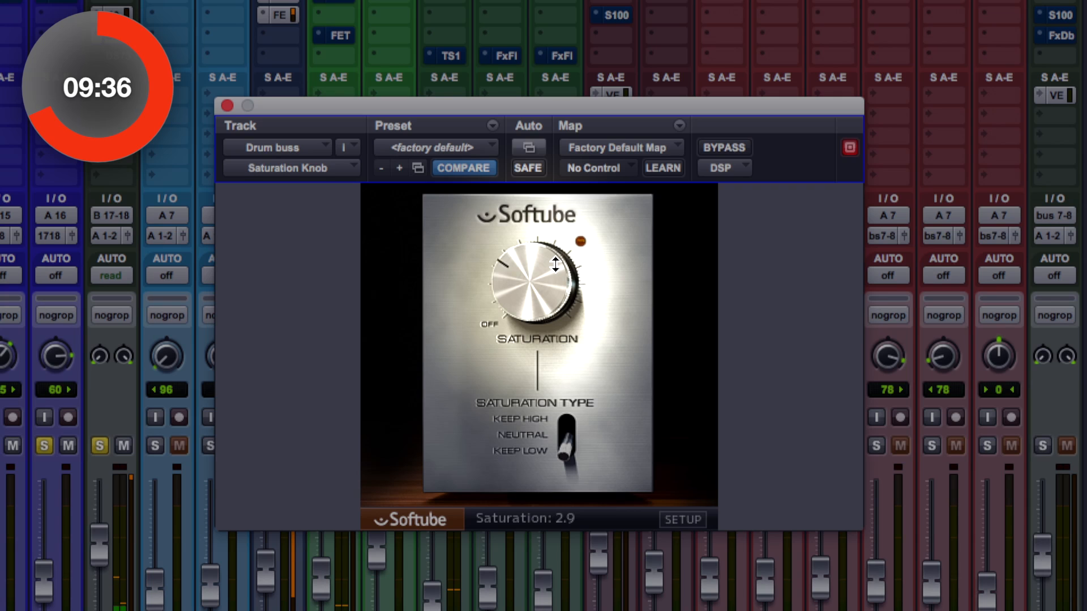
{"action": "left_click_drag", "start_coordinate": [556, 263], "coordinate": [551, 269]}
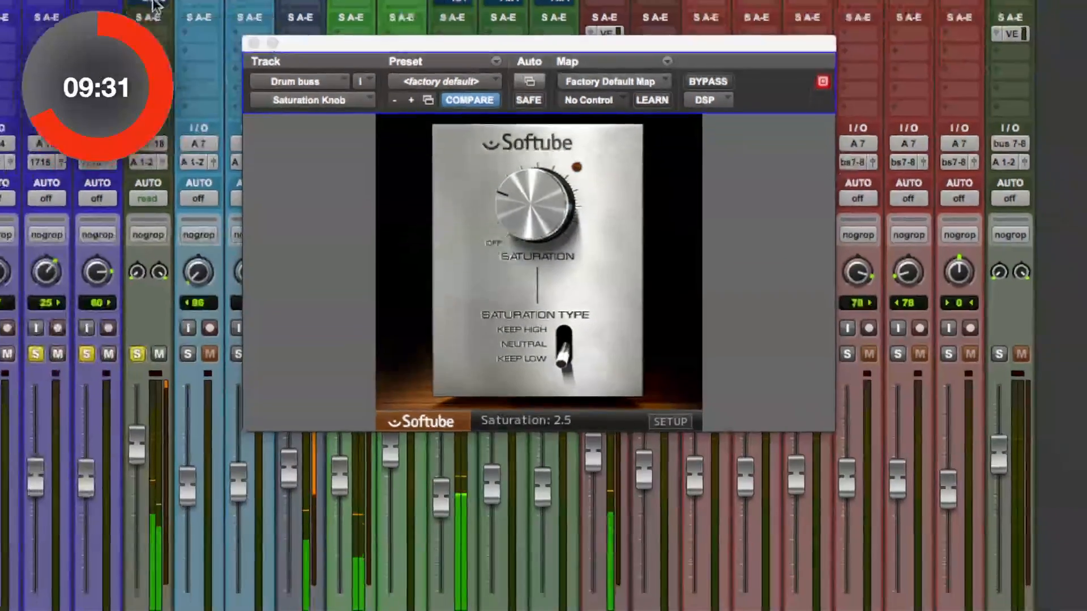
Enable the Drawmer S73 on the Drum buss, raise Amount to about 60%, and set its output gain to -3.2 dB.
{"action": "left_click", "coordinate": [153, 4]}
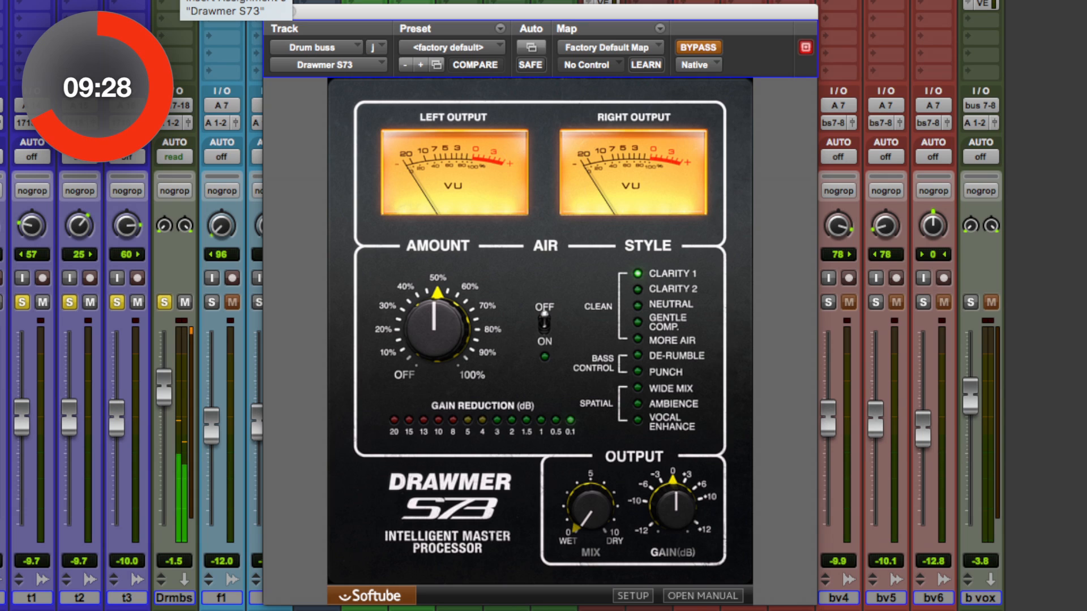
{"action": "left_click", "coordinate": [174, 2], "text": "super"}
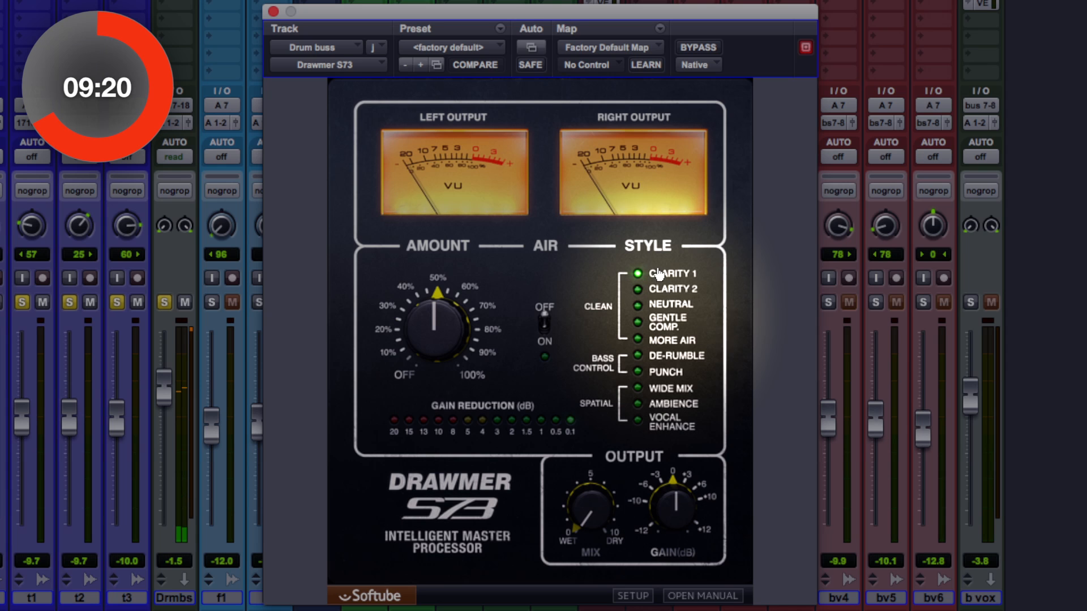
{"action": "left_click_drag", "start_coordinate": [446, 333], "coordinate": [448, 328]}
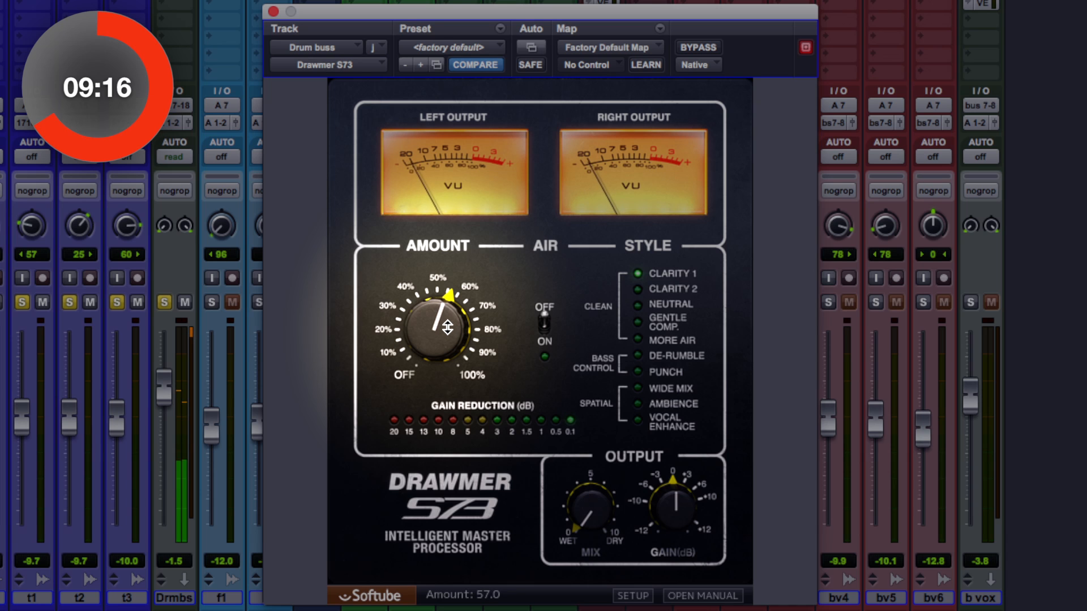
{"action": "left_click_drag", "start_coordinate": [447, 327], "coordinate": [447, 323]}
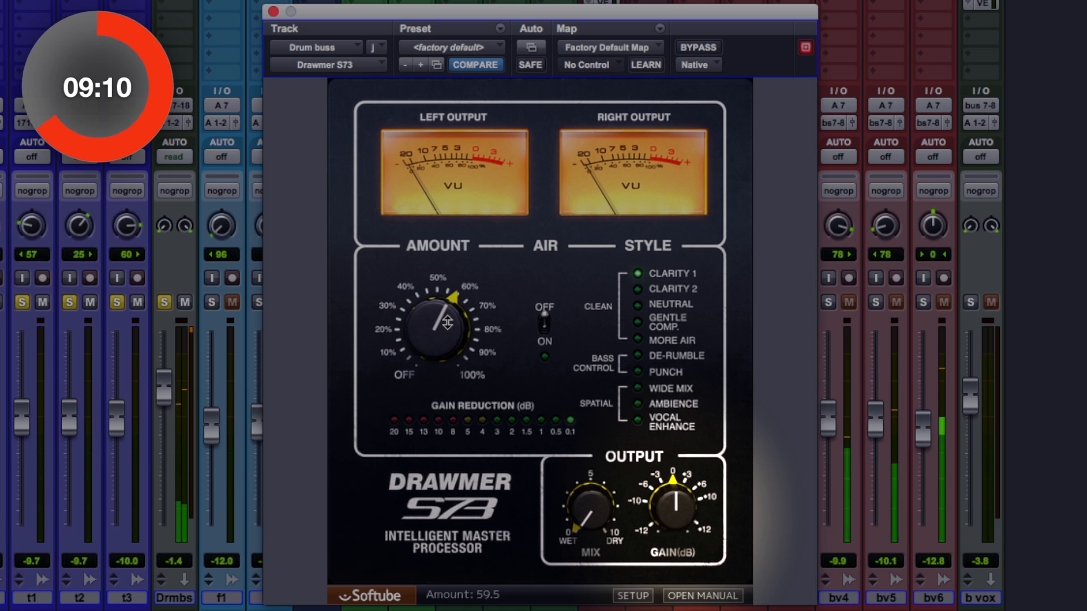
{"action": "left_click_drag", "start_coordinate": [674, 525], "coordinate": [668, 535]}
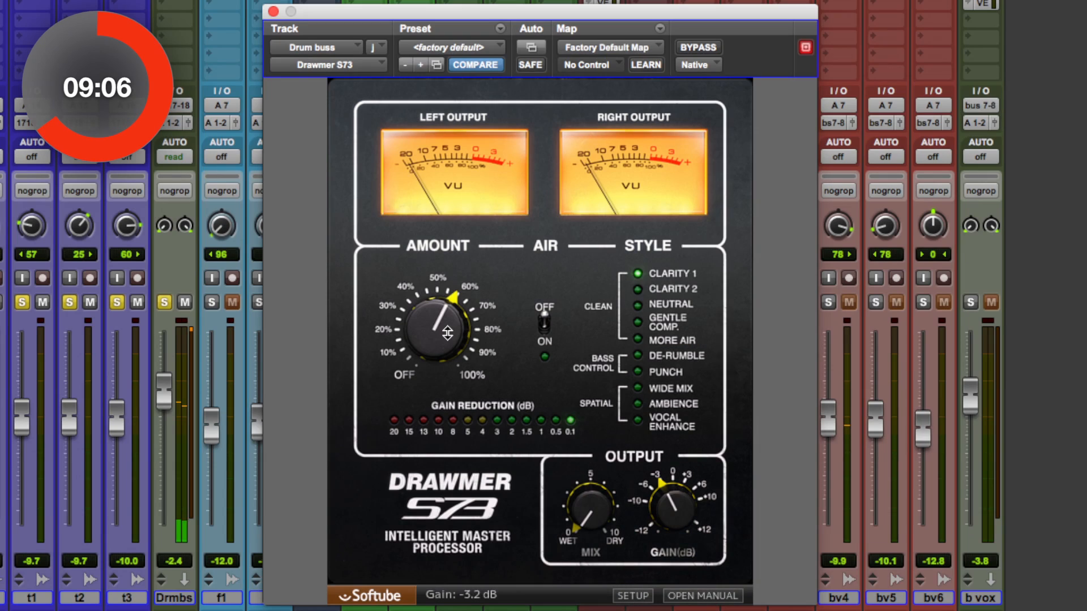
{"action": "left_click_drag", "start_coordinate": [446, 331], "coordinate": [447, 328]}
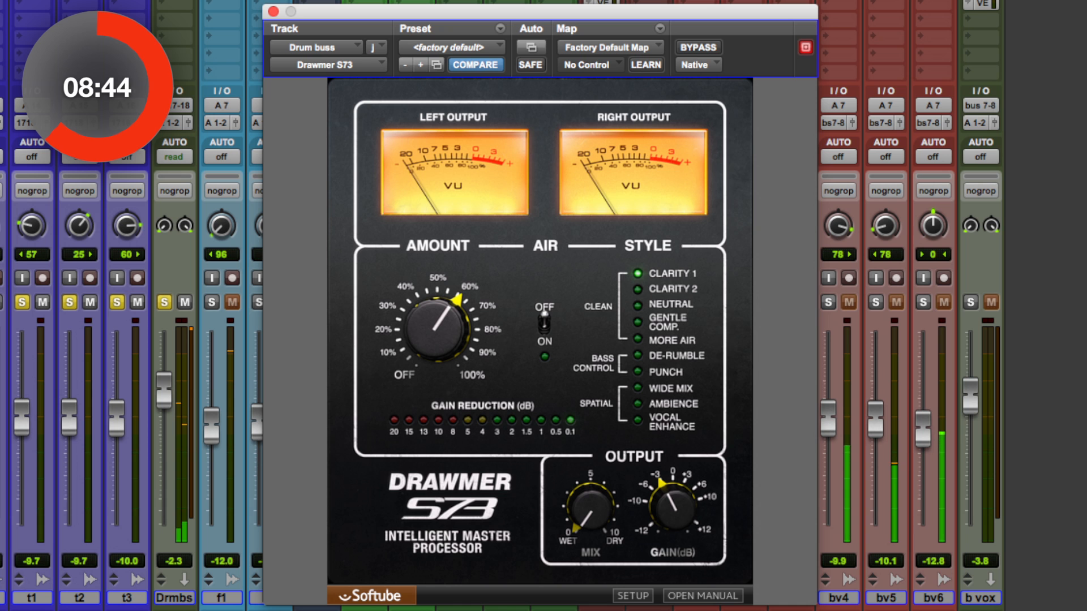
{"action": "key", "text": "super+w"}
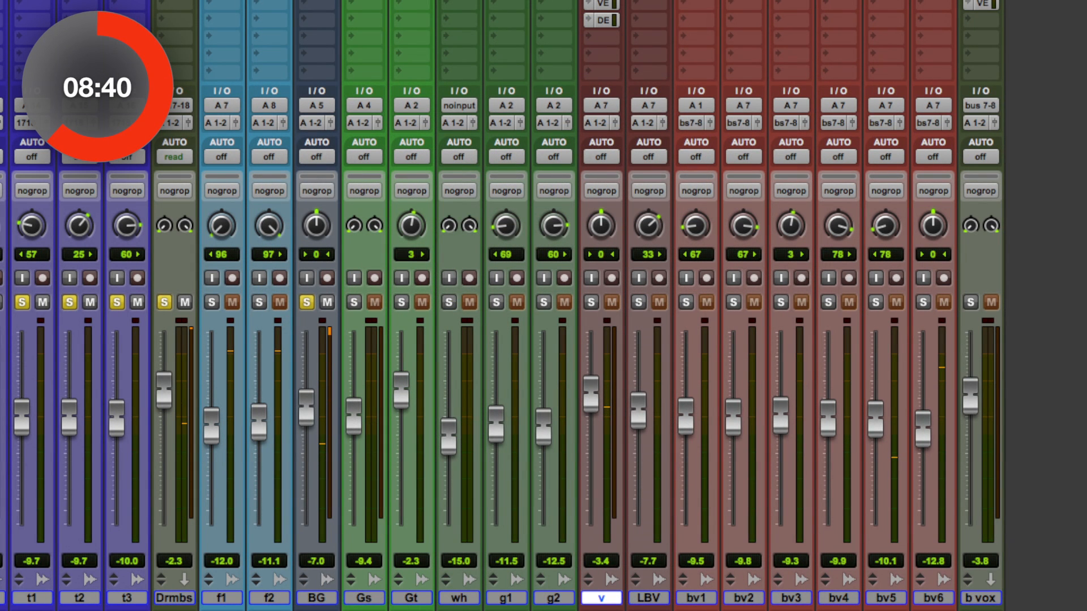
Open the Vintage Amp Room on the Gs track, browse its white, brown and green amps, and choose the brown one.
{"action": "key", "text": "super+equal"}
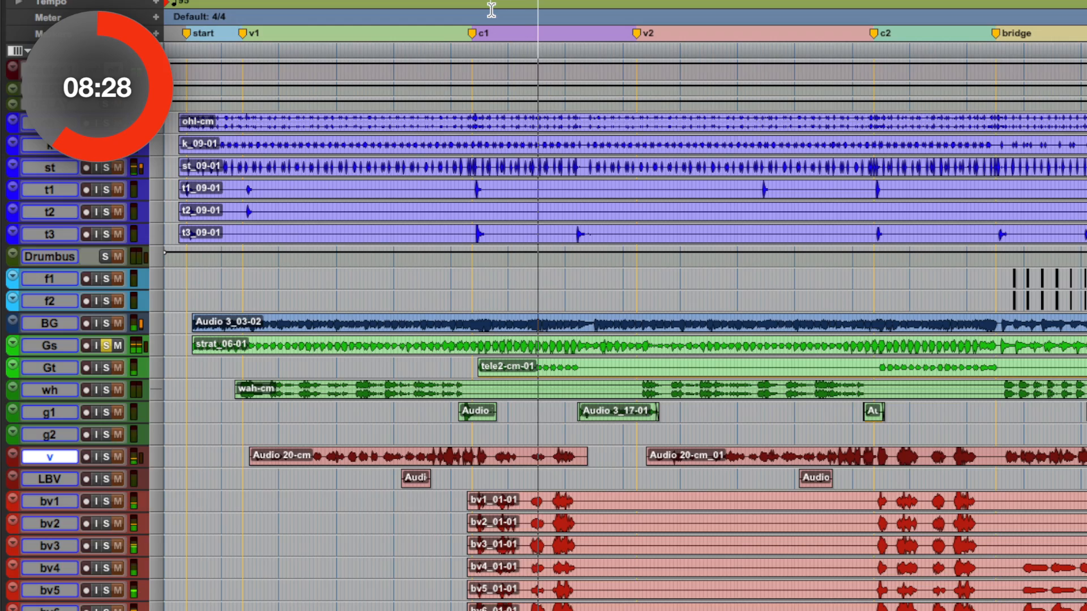
{"action": "key", "text": "super+equal"}
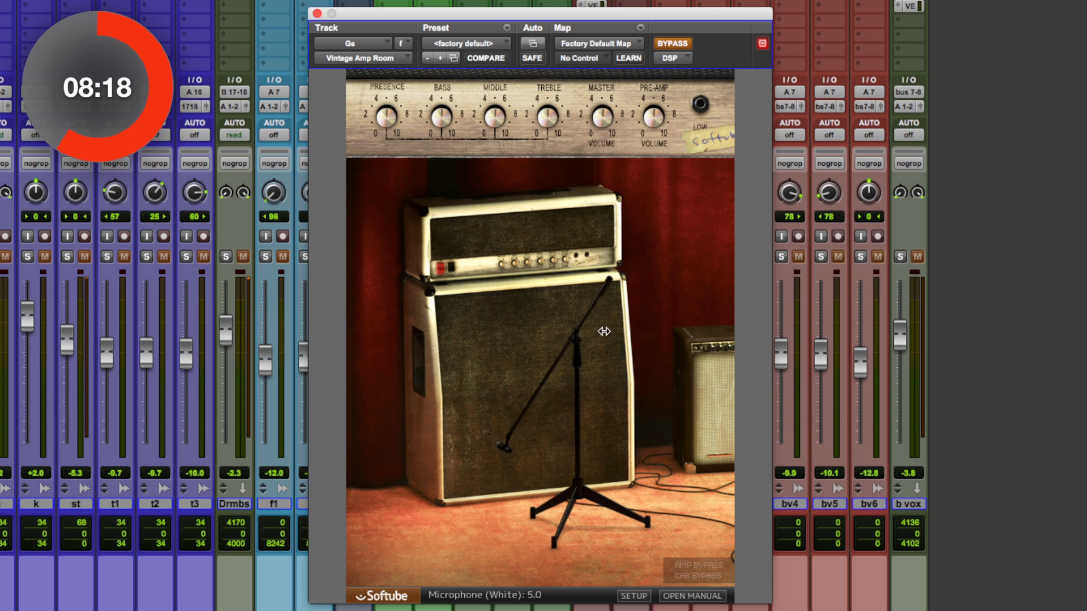
{"action": "left_click_drag", "start_coordinate": [640, 307], "coordinate": [498, 301]}
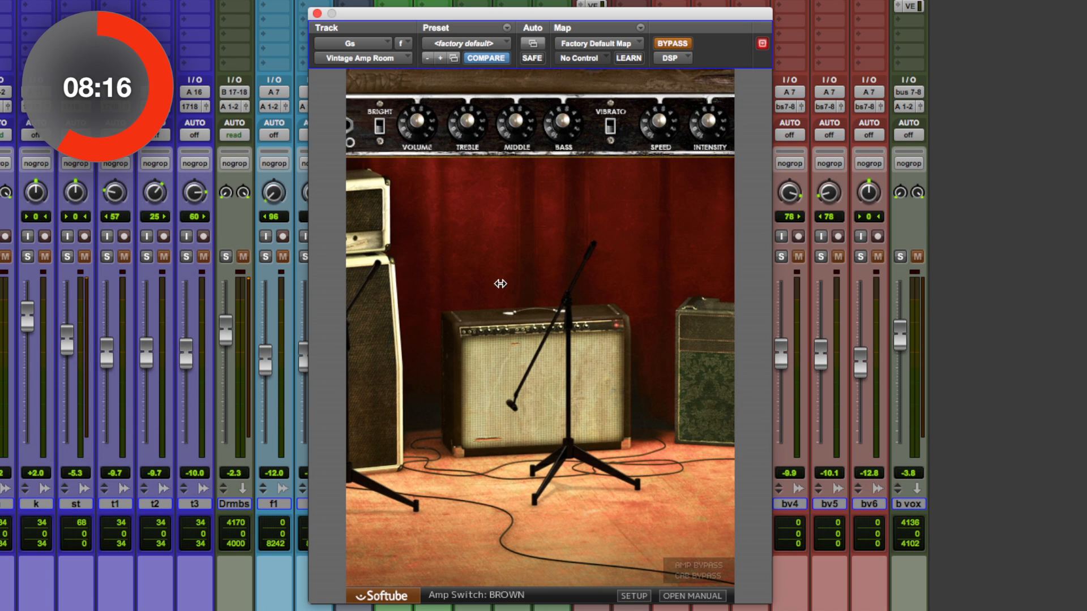
{"action": "left_click_drag", "start_coordinate": [577, 249], "coordinate": [502, 250]}
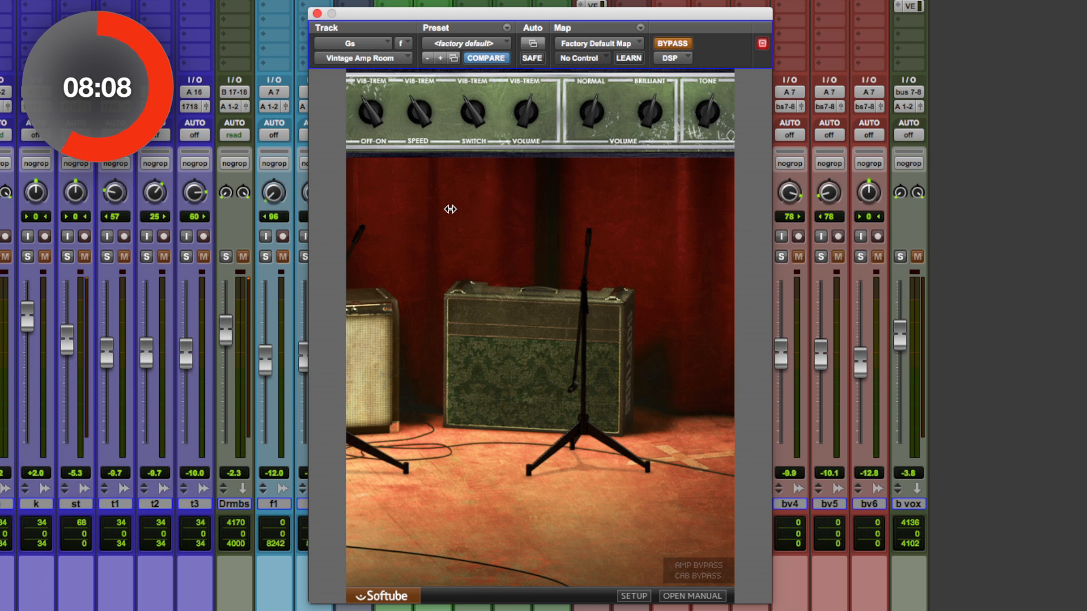
{"action": "left_click_drag", "start_coordinate": [540, 216], "coordinate": [759, 230]}
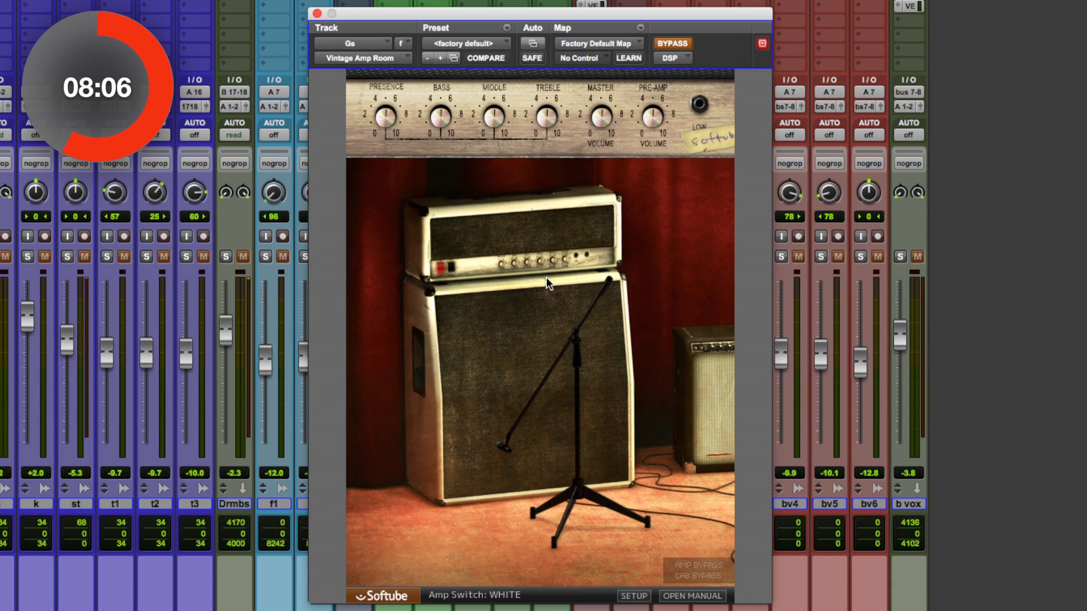
{"action": "left_click_drag", "start_coordinate": [565, 270], "coordinate": [522, 425]}
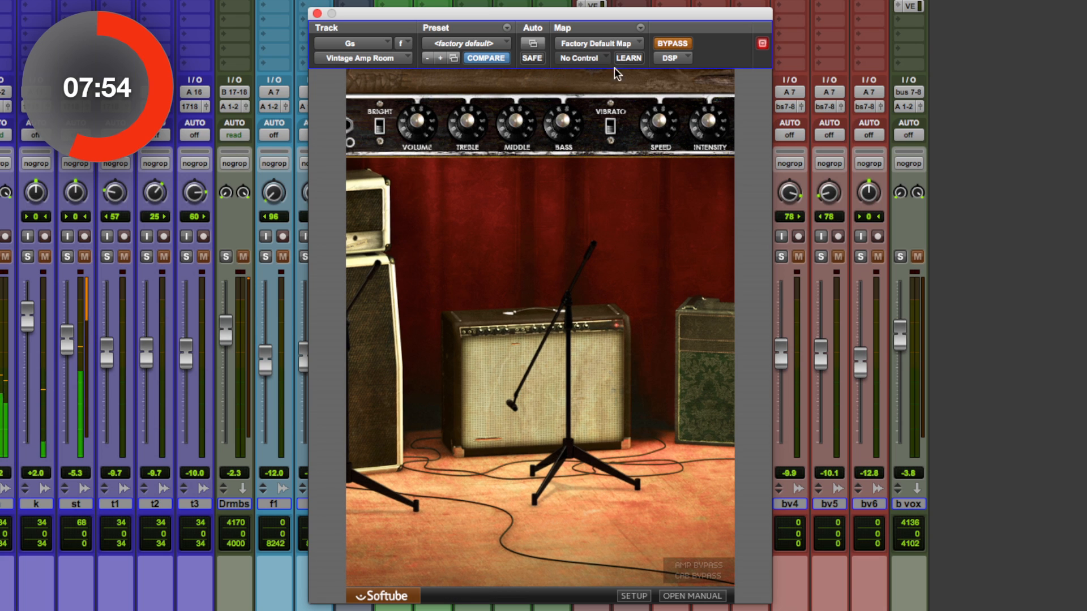
Take the Gs amp out of bypass, with Bass at 2.4, Treble at 5.0 and the Bright switch on.
{"action": "left_click", "coordinate": [674, 44]}
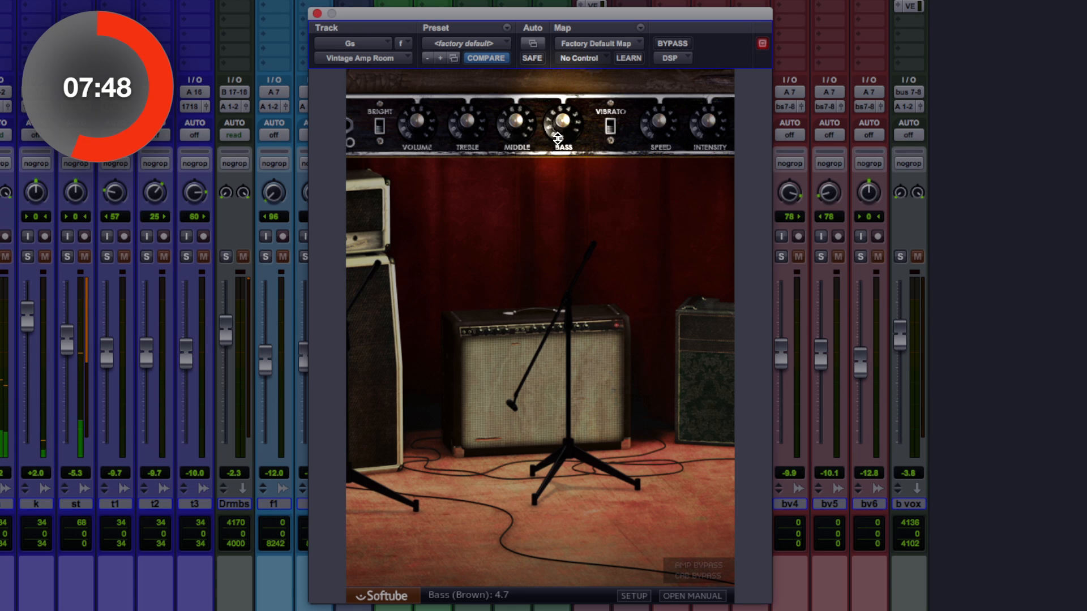
{"action": "left_click_drag", "start_coordinate": [557, 138], "coordinate": [548, 166]}
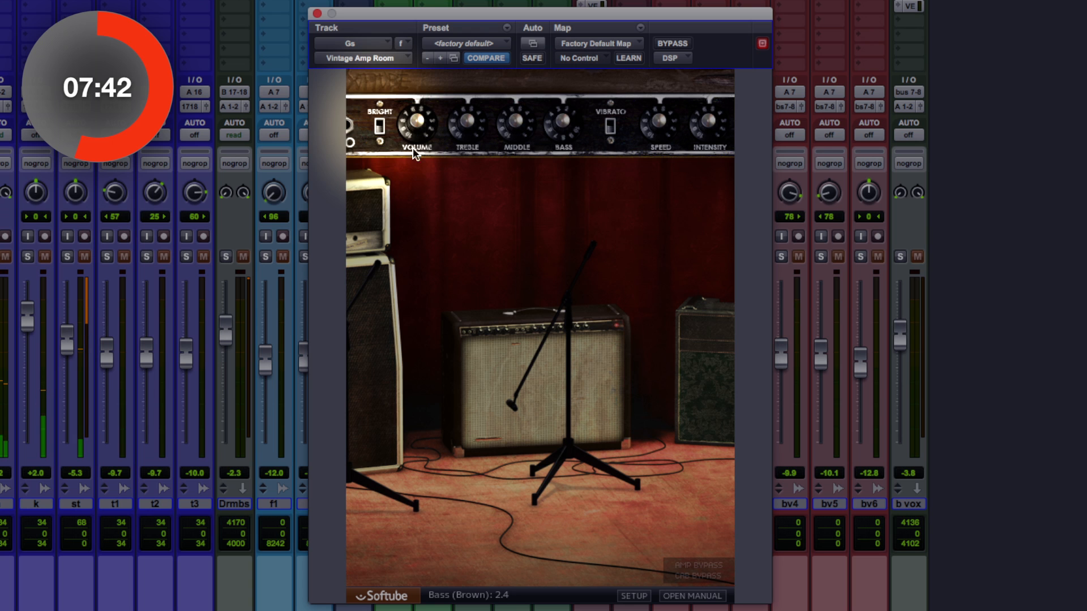
{"action": "left_click", "coordinate": [379, 130]}
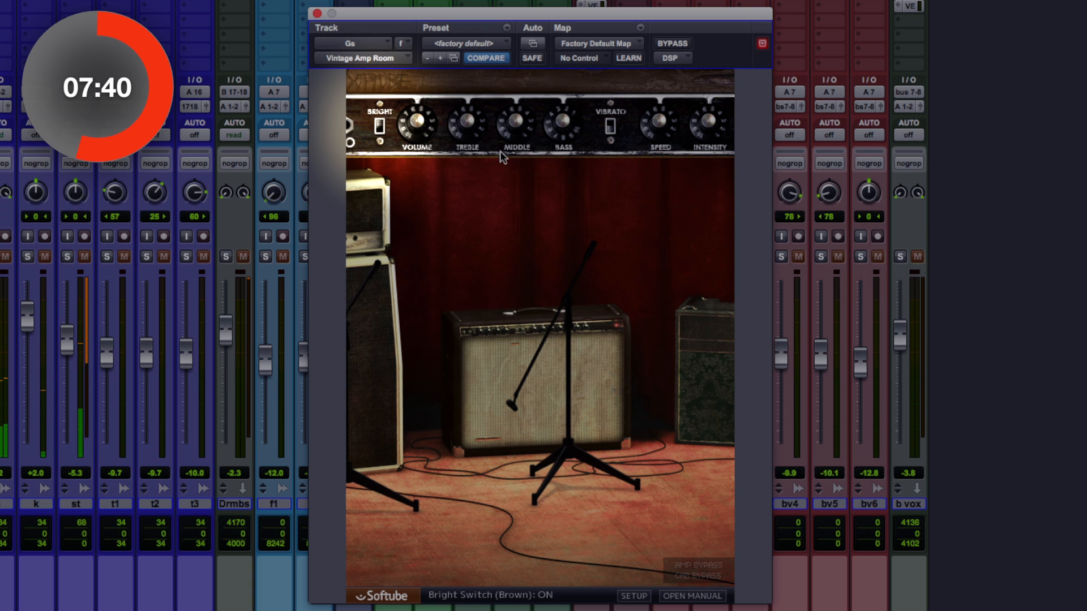
{"action": "left_click_drag", "start_coordinate": [468, 131], "coordinate": [465, 137]}
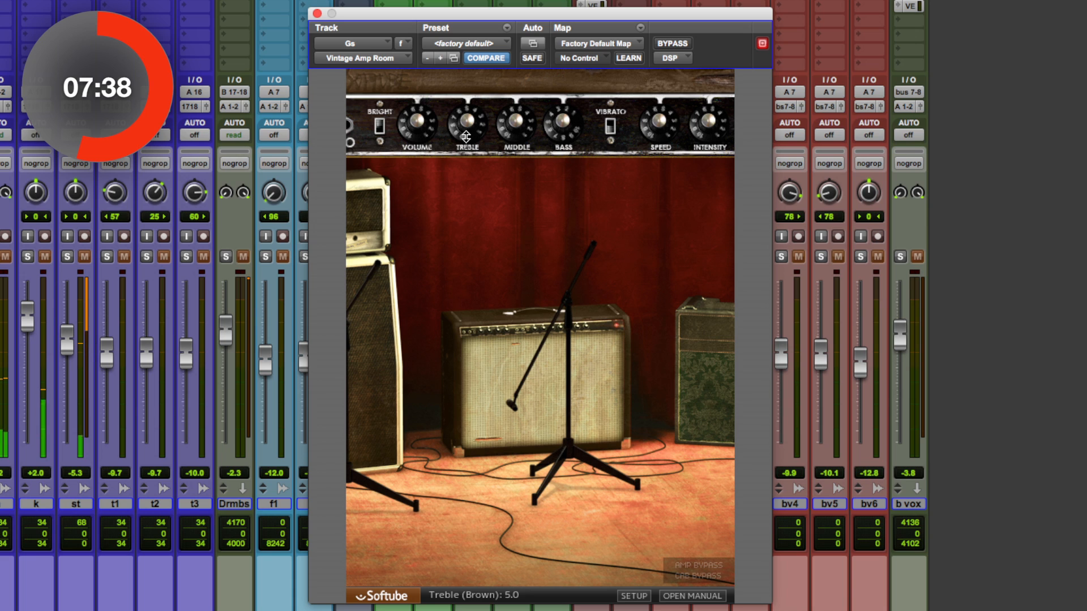
With the drums soloed alongside Gs, position the brown amp's microphone at 3.5 and turn the Bright switch off.
{"action": "key", "text": "shift+s"}
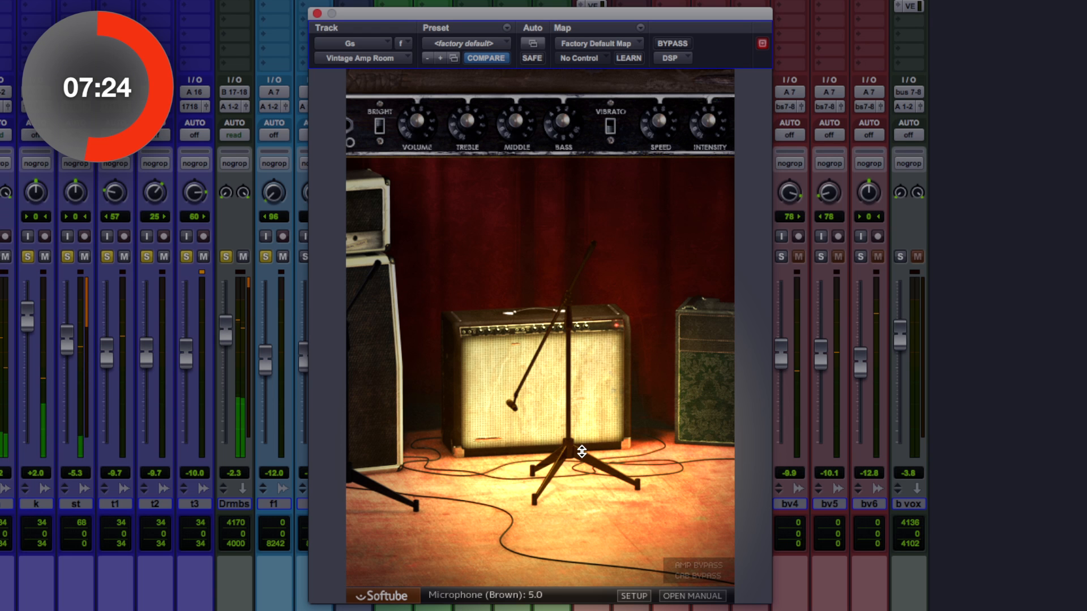
{"action": "left_click_drag", "start_coordinate": [573, 446], "coordinate": [557, 472]}
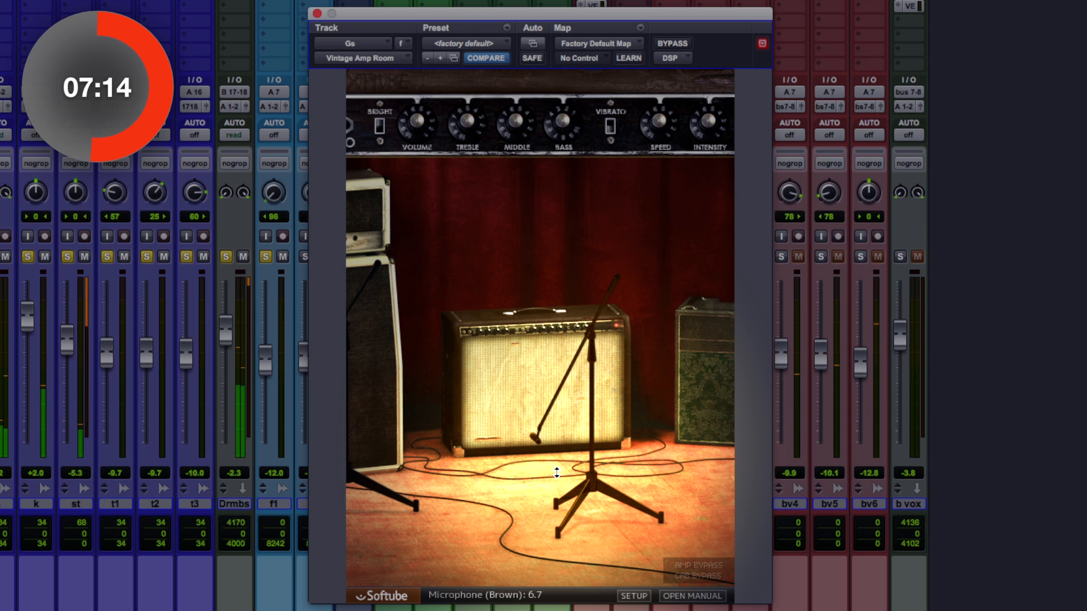
{"action": "left_click_drag", "start_coordinate": [556, 473], "coordinate": [552, 421]}
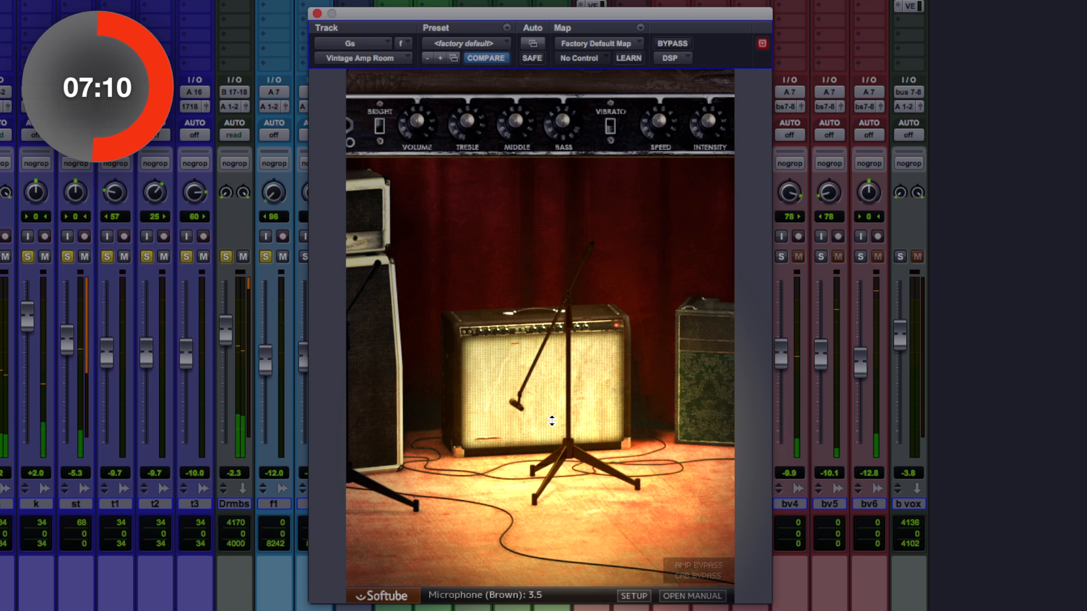
{"action": "left_click", "coordinate": [381, 134]}
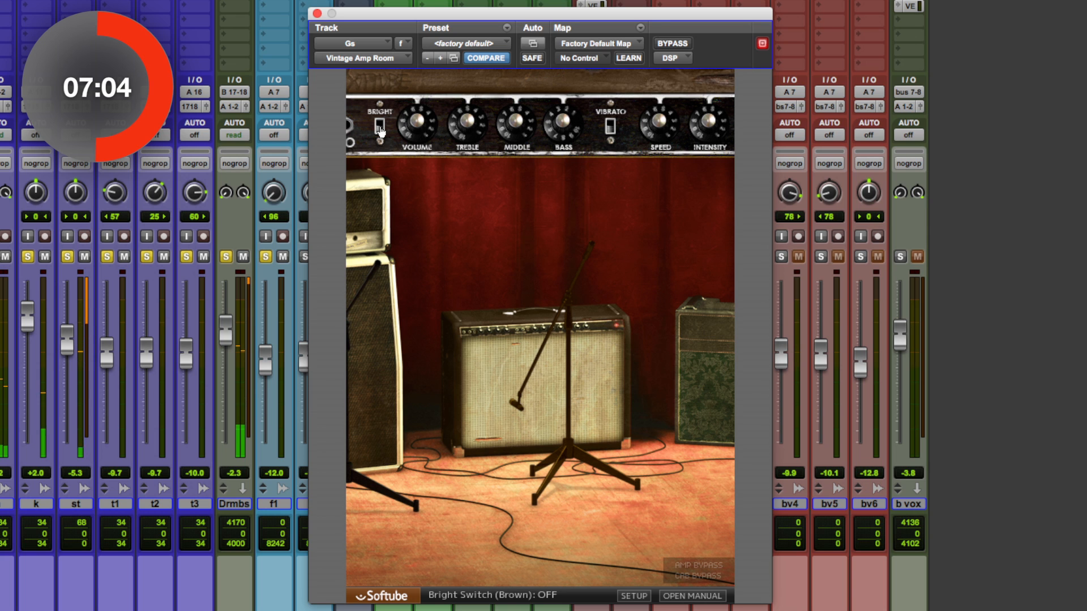
Compare the Gs guitar with the Vintage Amp Room bypassed and active, and close the plug-in.
{"action": "left_click", "coordinate": [671, 44]}
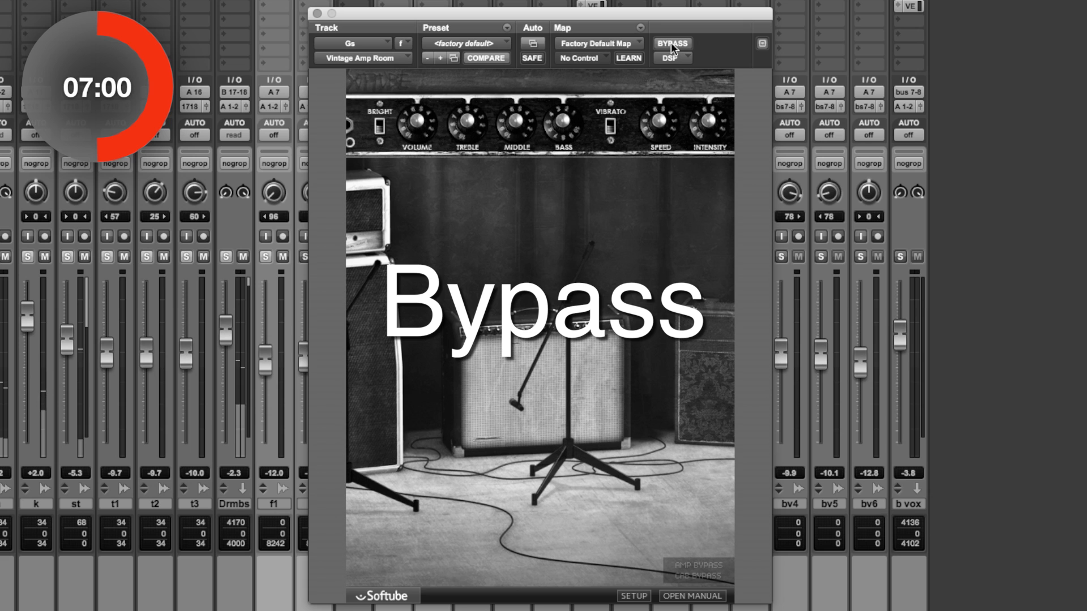
{"action": "left_click", "coordinate": [671, 44]}
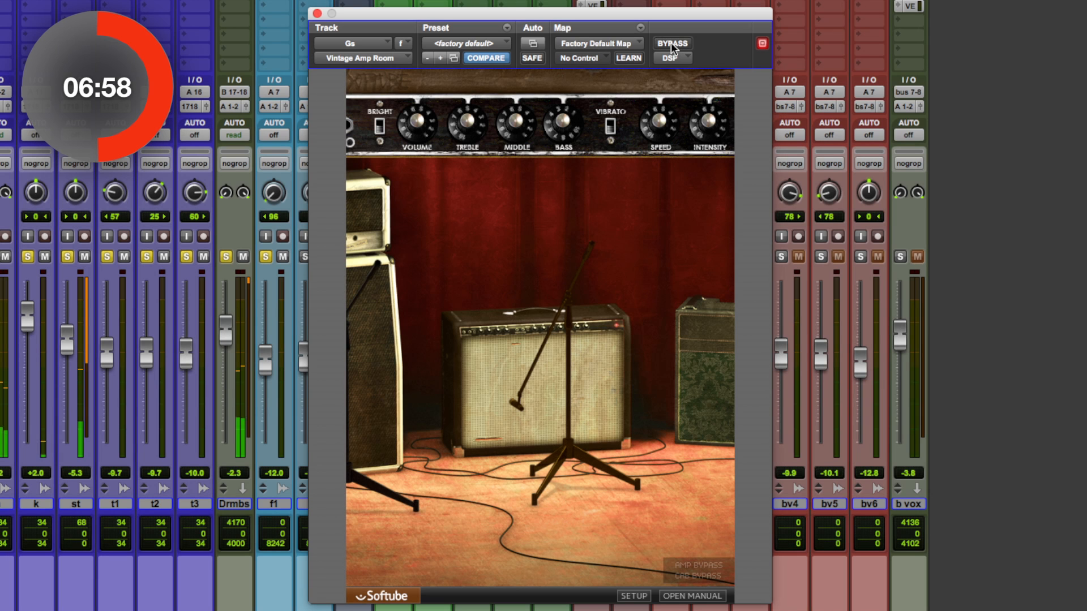
{"action": "key", "text": "super+w"}
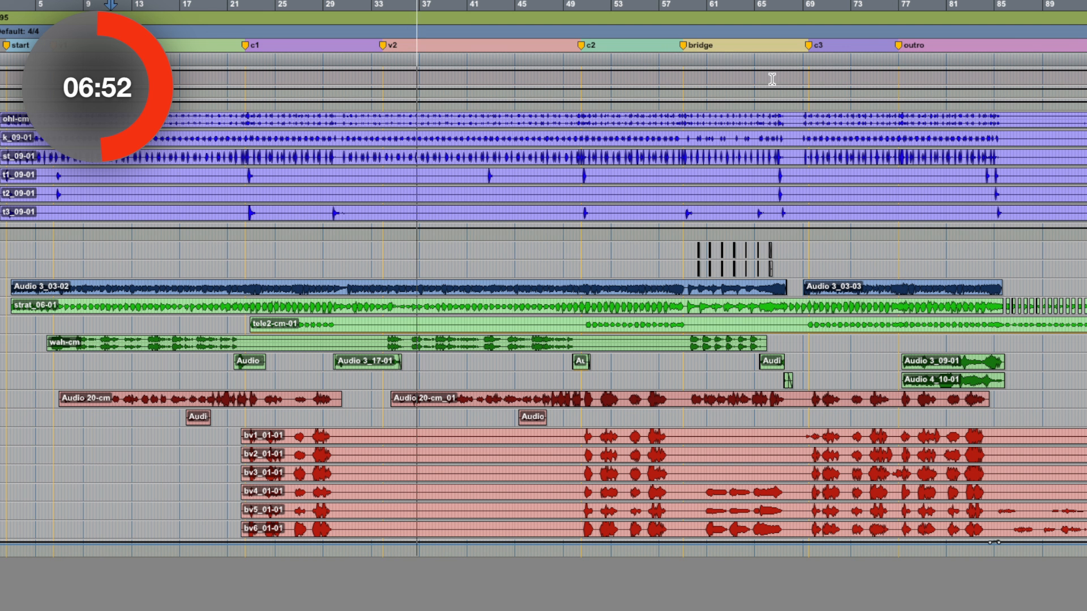
Play the song from the c1 marker, lower the Gt track's fader to about -1.4 dB, and centre its pan.
{"action": "left_click", "coordinate": [245, 19]}
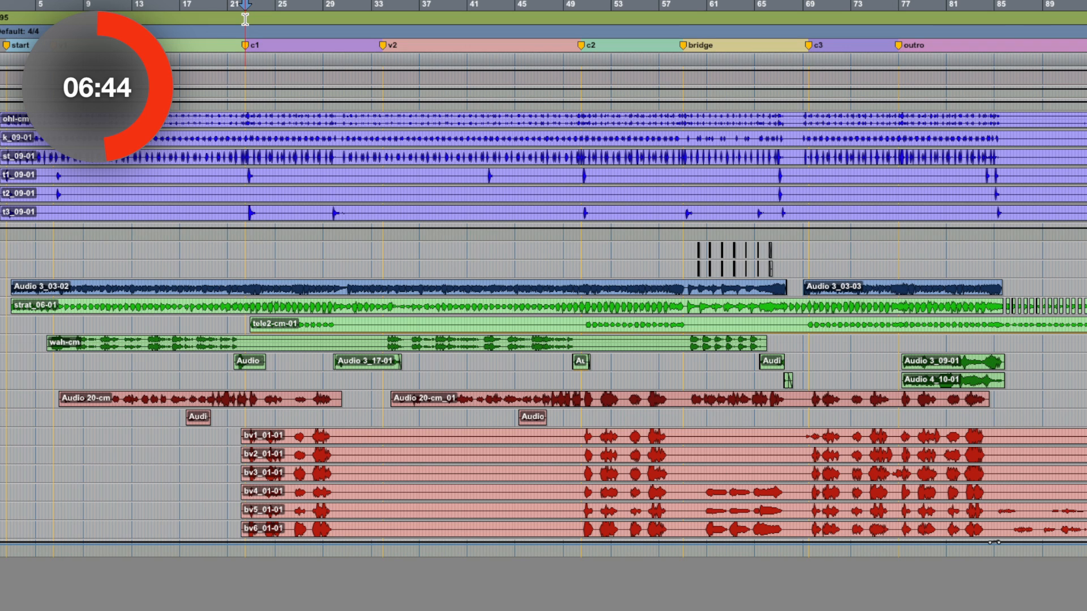
{"action": "key", "text": "space"}
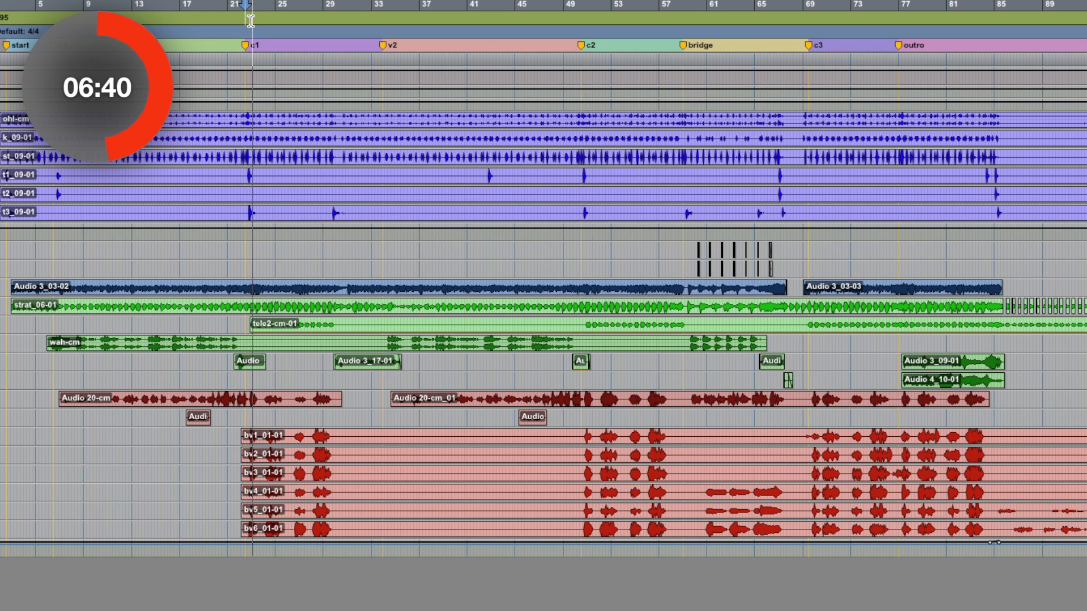
{"action": "key", "text": "super+equal"}
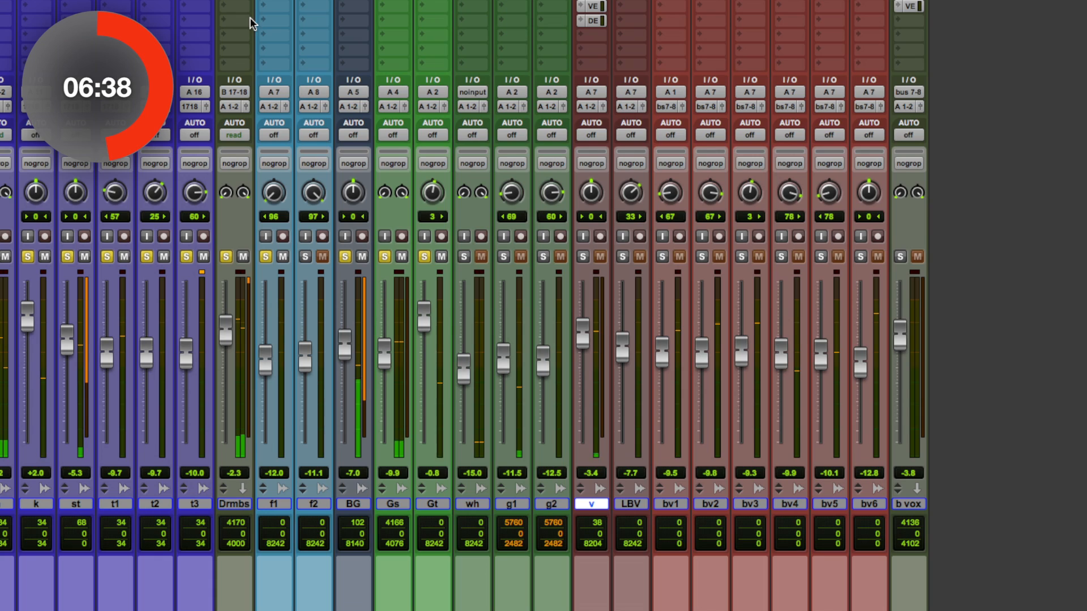
{"action": "left_click_drag", "start_coordinate": [424, 316], "coordinate": [424, 328]}
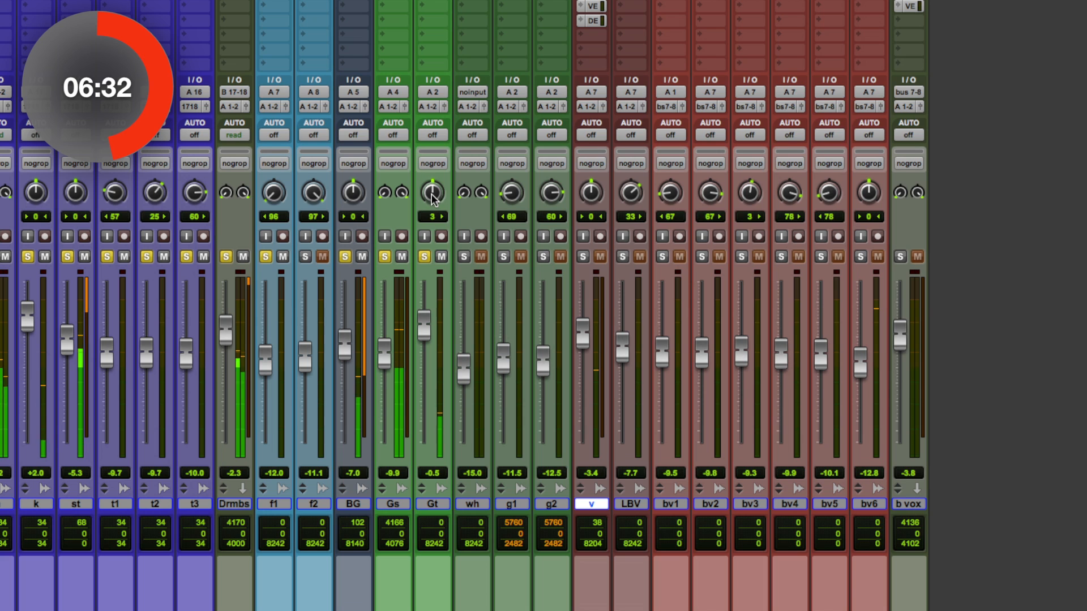
{"action": "left_click", "coordinate": [432, 194], "text": "alt"}
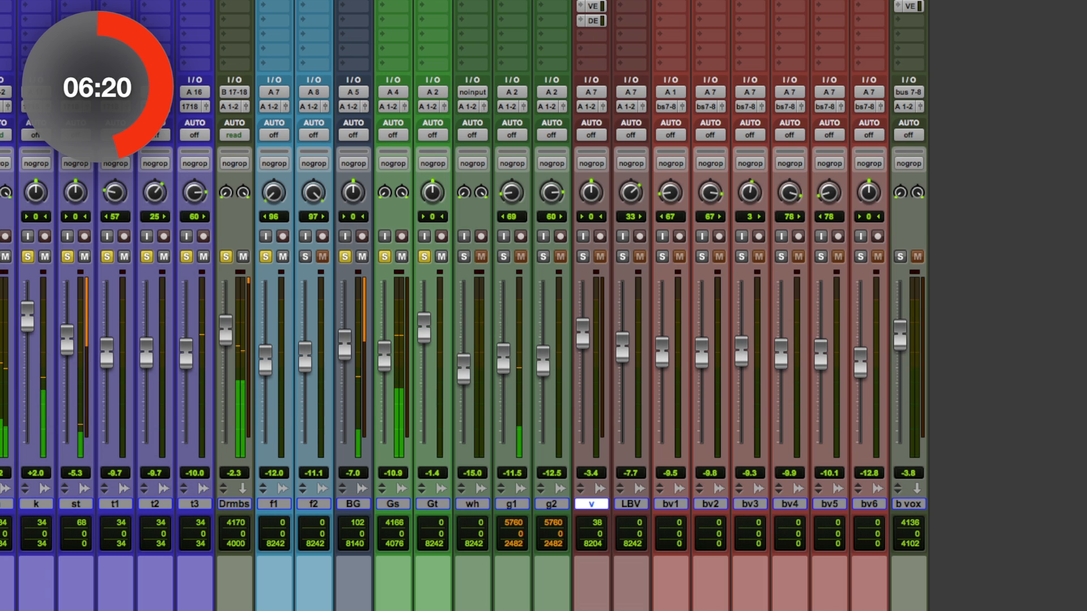
Open the TSAR-1 Reverb on the Gs track, take it out of bypass, and solo Gs.
{"action": "left_click", "coordinate": [393, 1]}
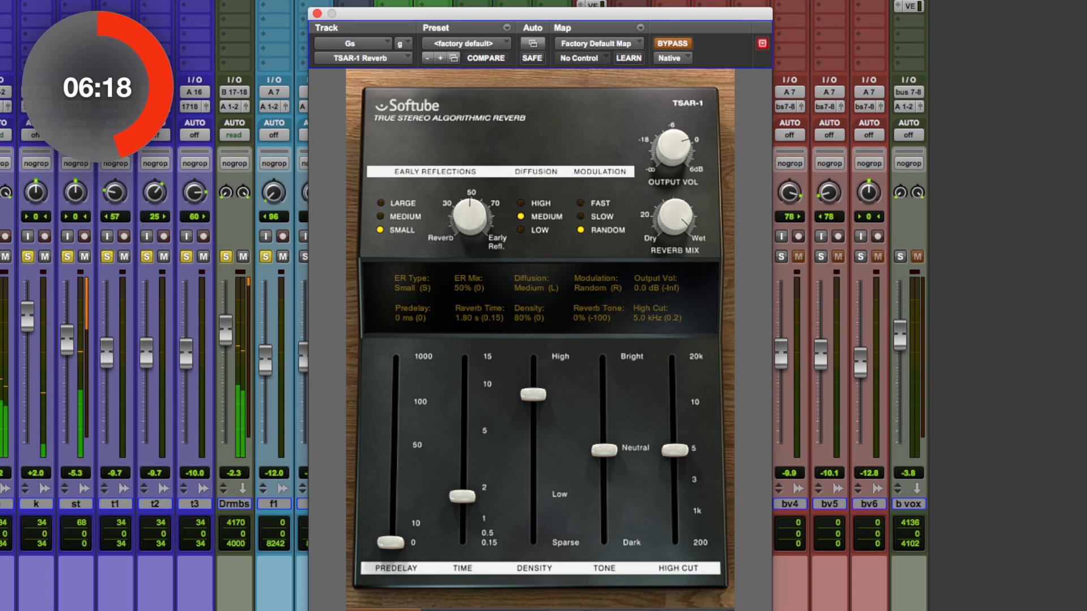
{"action": "left_click_drag", "start_coordinate": [660, 16], "coordinate": [813, 0]}
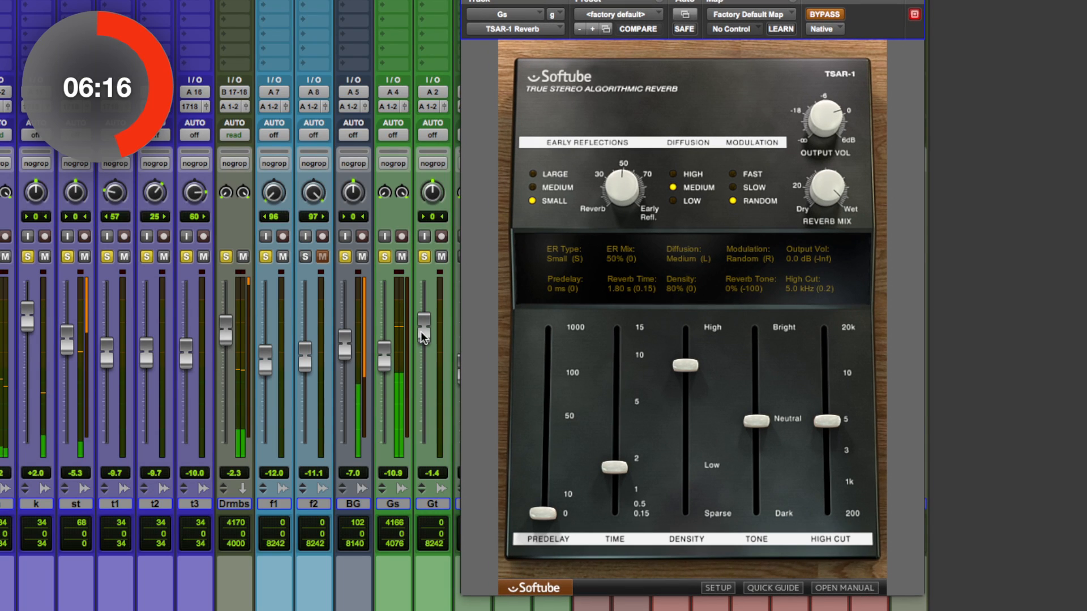
{"action": "left_click", "coordinate": [828, 15]}
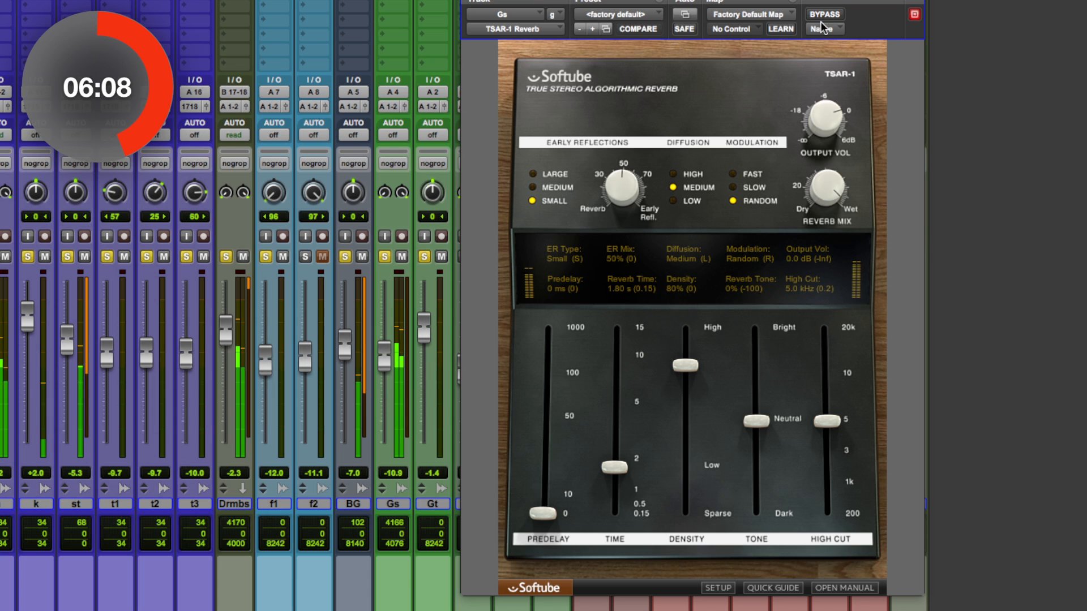
{"action": "key", "text": "shift+s"}
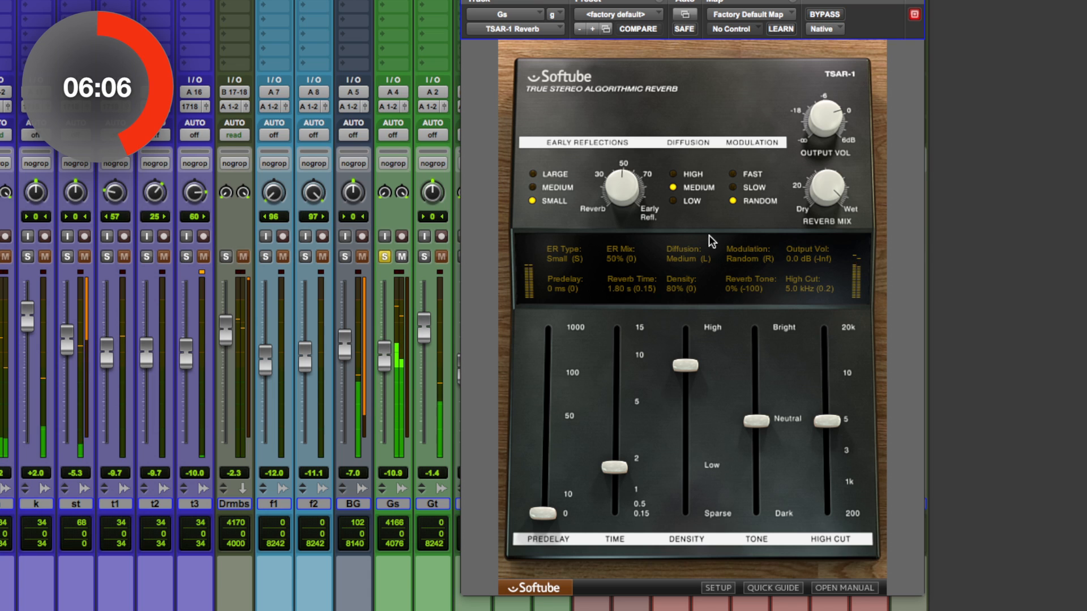
Set the TSAR-1 reverb mix to 22%, density to 44%, and modulation to Fast.
{"action": "left_click_drag", "start_coordinate": [825, 192], "coordinate": [817, 314]}
{"action": "left_click_drag", "start_coordinate": [685, 365], "coordinate": [693, 432]}
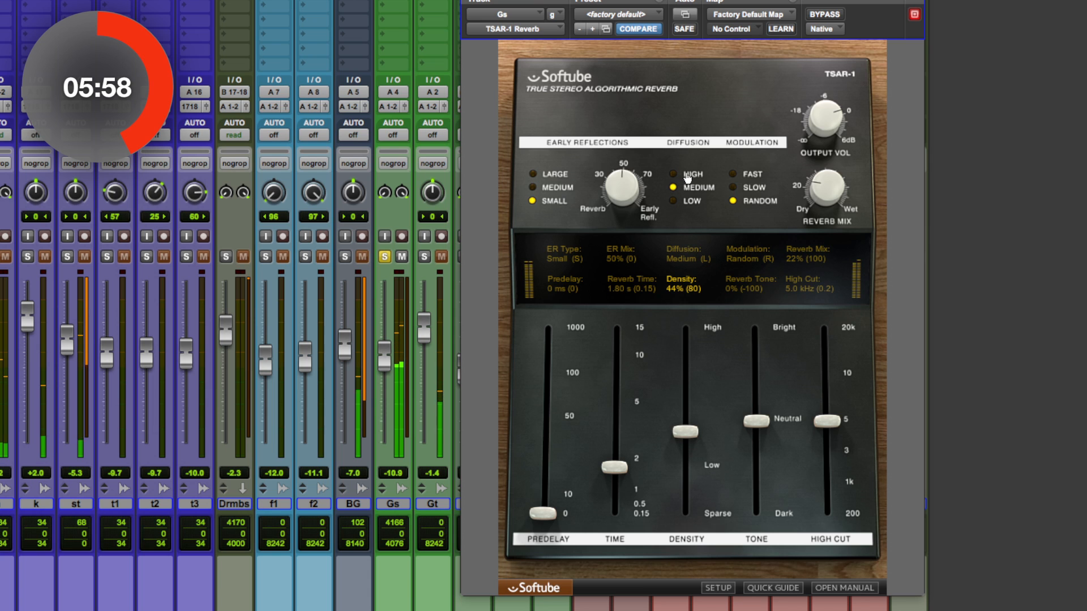
{"action": "left_click", "coordinate": [745, 177]}
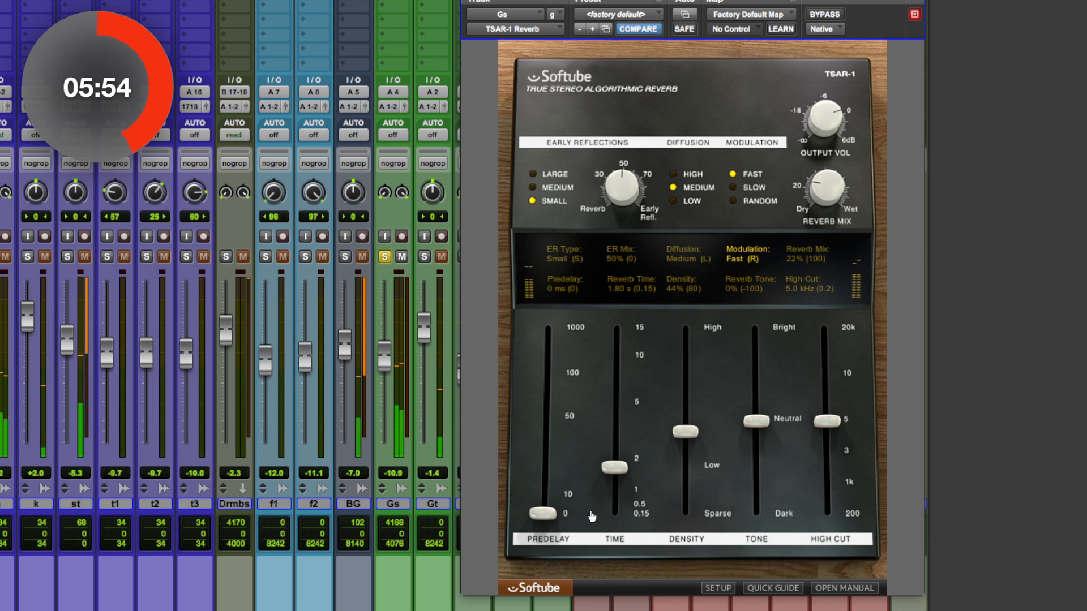
Set the TSAR-1 predelay to 4 ms, reverb time to 0.50 s, reverb mix to 19% and tone to -81%, lowering its output volume.
{"action": "left_click_drag", "start_coordinate": [547, 513], "coordinate": [547, 505]}
{"action": "left_click_drag", "start_coordinate": [614, 467], "coordinate": [621, 508]}
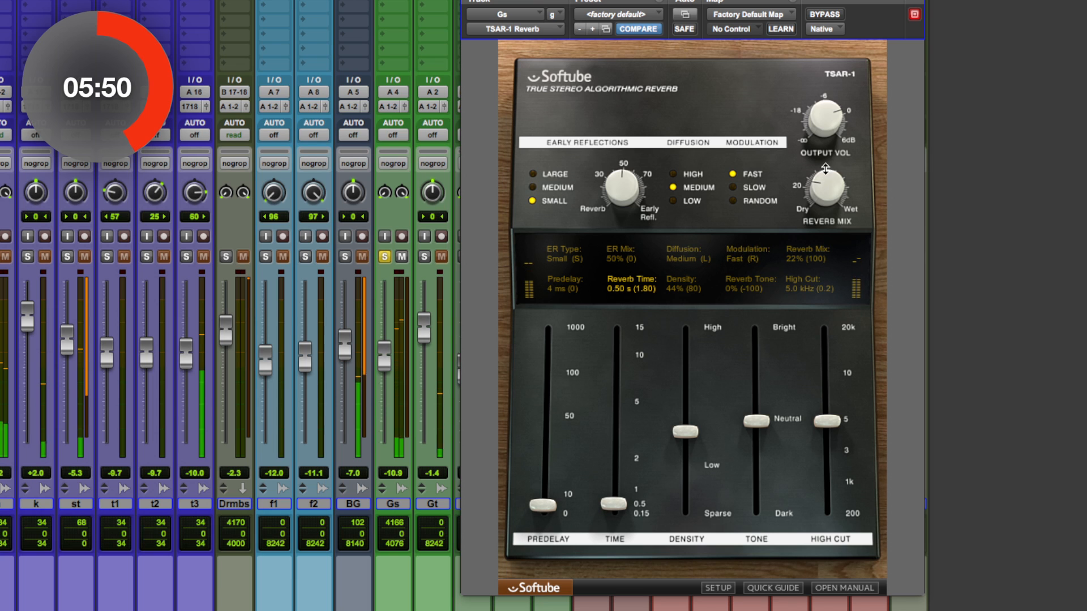
{"action": "left_click_drag", "start_coordinate": [814, 149], "coordinate": [818, 141]}
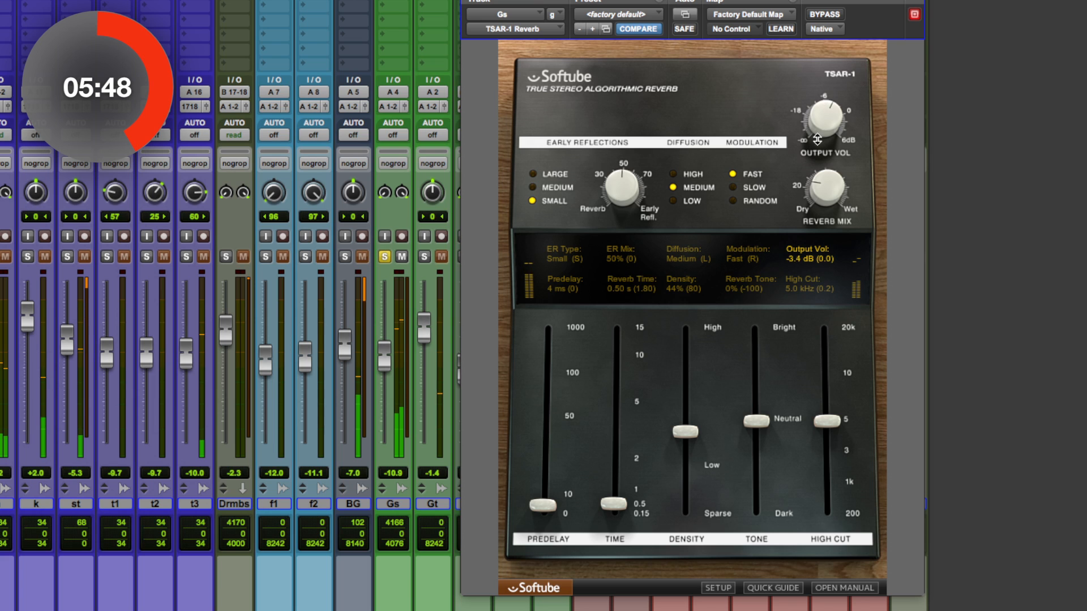
{"action": "mouse_move", "coordinate": [827, 202]}
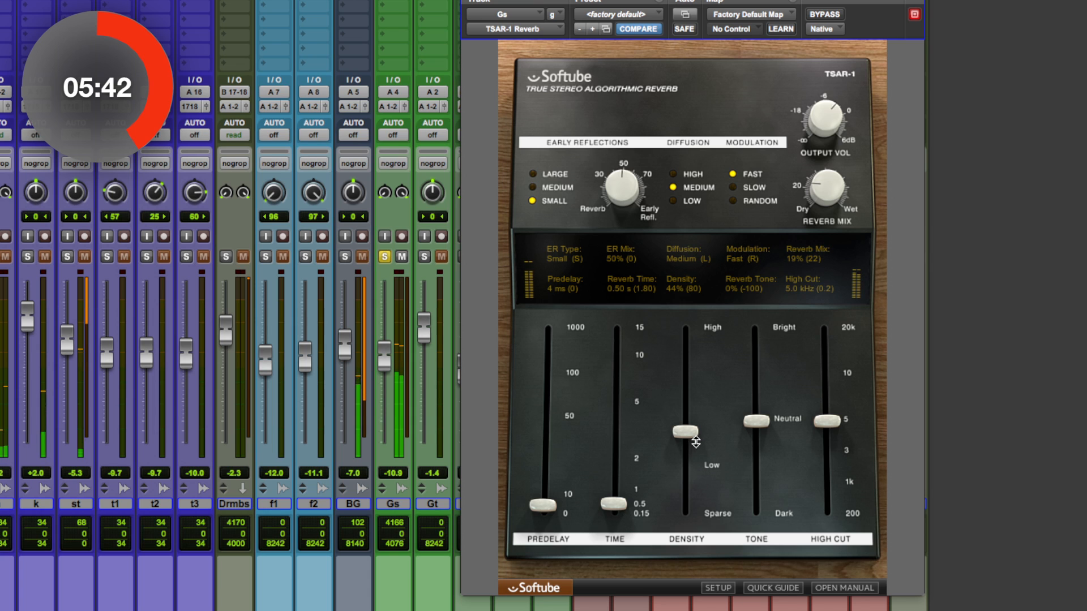
{"action": "left_click_drag", "start_coordinate": [766, 436], "coordinate": [760, 496]}
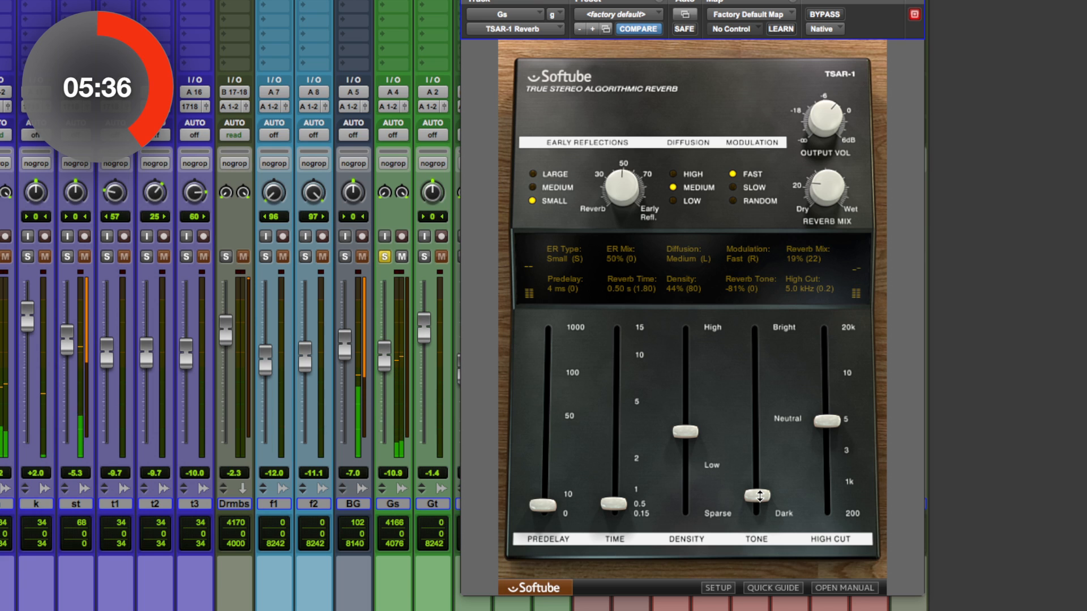
Solo the drums, f1, f2 and BG alongside Gs, and set the TSAR-1 density to 26% and reverb mix to 15%.
{"action": "key", "text": "shift+s"}
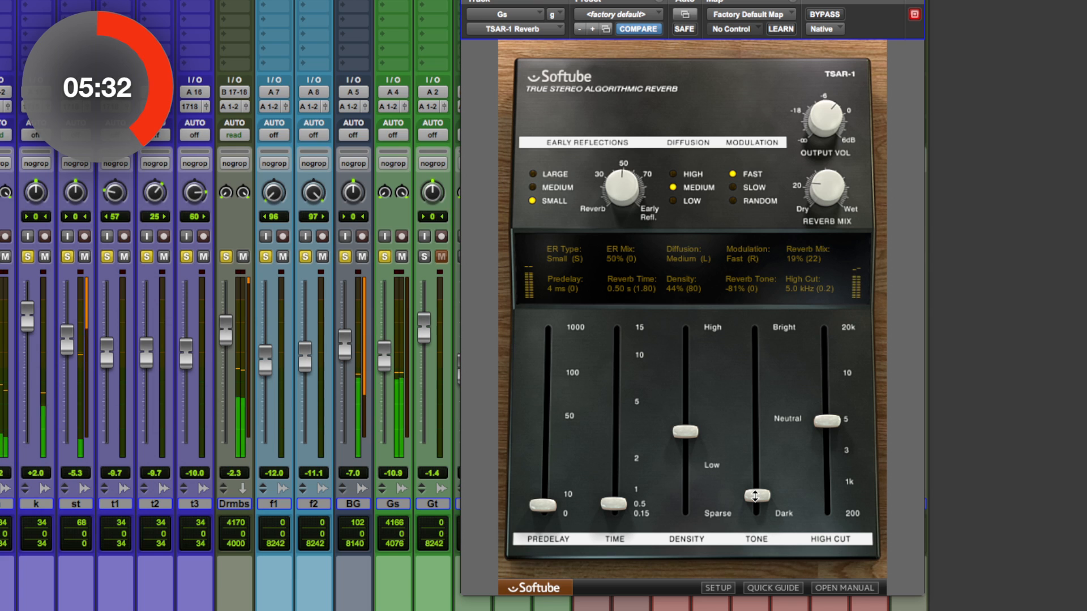
{"action": "left_click_drag", "start_coordinate": [827, 200], "coordinate": [826, 208]}
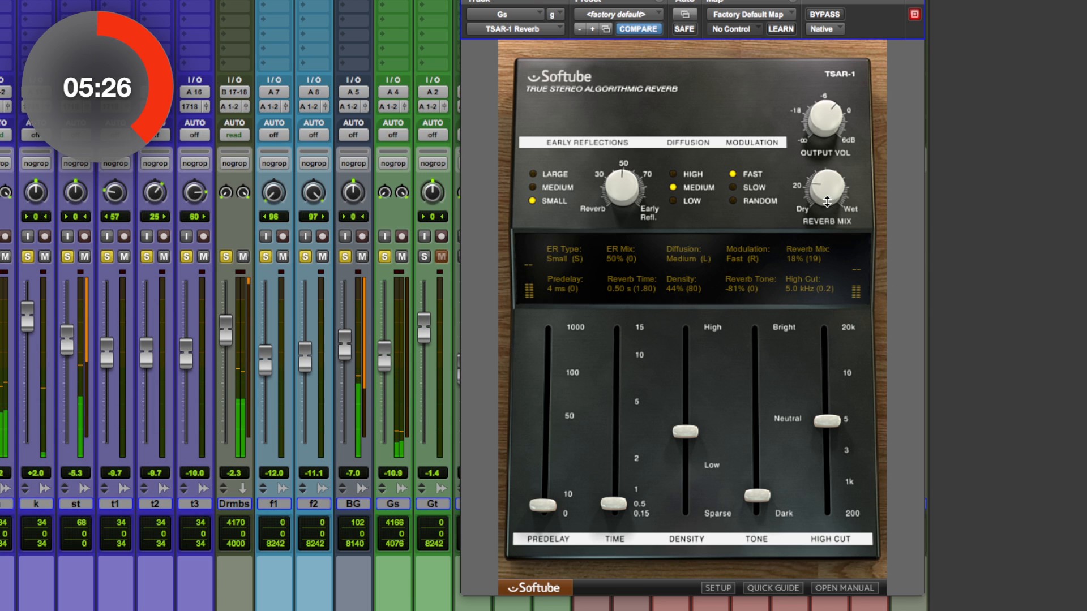
{"action": "left_click_drag", "start_coordinate": [689, 441], "coordinate": [691, 465]}
{"action": "left_click_drag", "start_coordinate": [822, 189], "coordinate": [822, 196]}
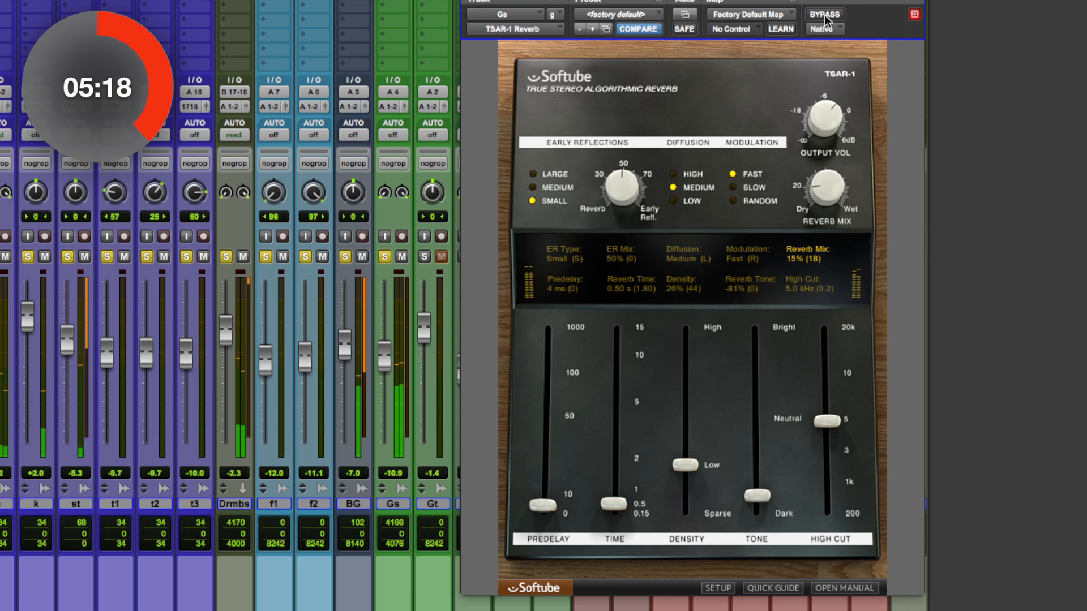
Compare the Gs guitar in the mix with the TSAR-1 reverb bypassed and active.
{"action": "left_click", "coordinate": [824, 15]}
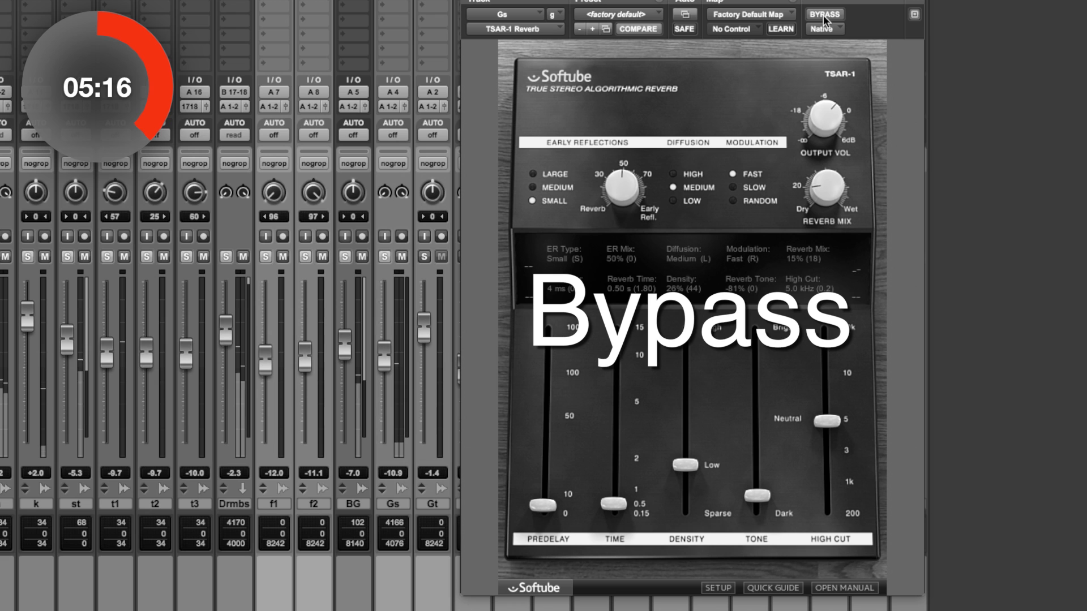
{"action": "left_click", "coordinate": [823, 15]}
Set the TSAR-1 reverb time to 0.82 s, early reflections mix to 4% and reverb mix to 10%, and close the plug-in.
{"action": "left_click_drag", "start_coordinate": [818, 196], "coordinate": [818, 197]}
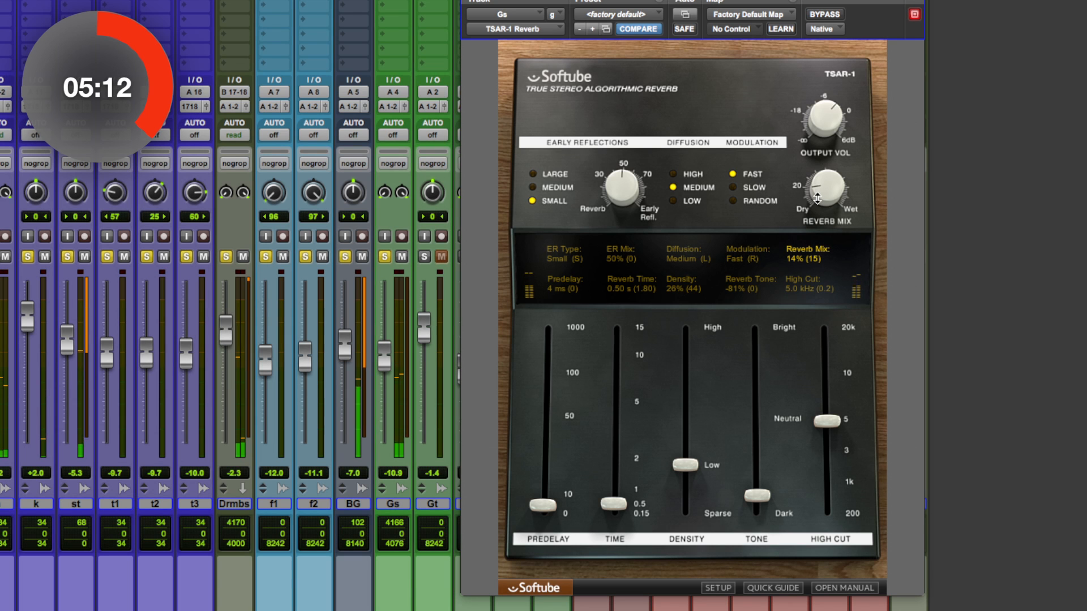
{"action": "left_click_drag", "start_coordinate": [623, 502], "coordinate": [625, 487]}
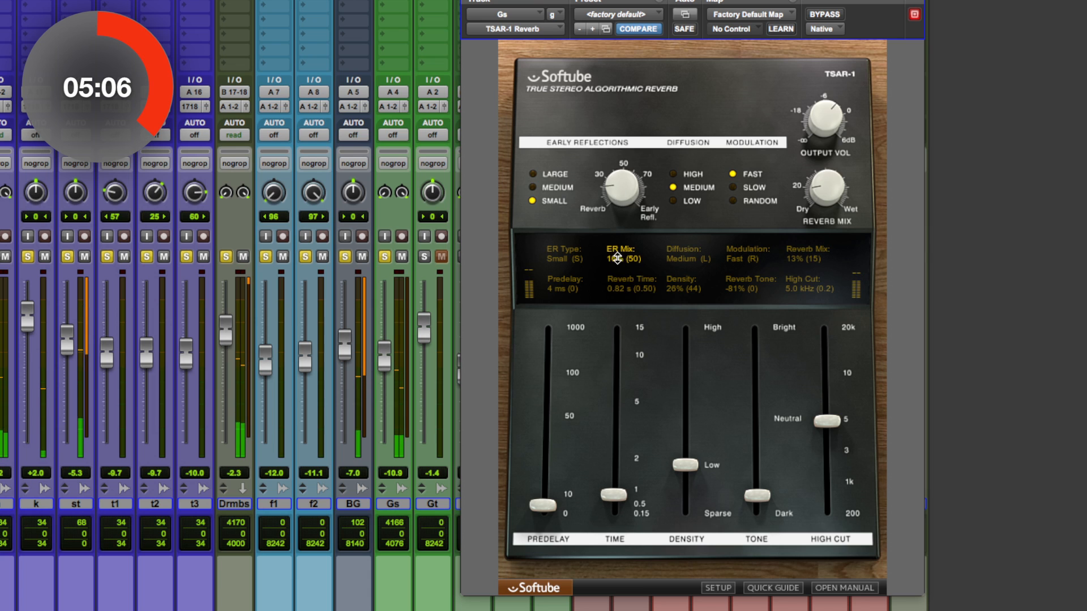
{"action": "scroll", "coordinate": [617, 265], "scroll_direction": "down", "scroll_amount": 3}
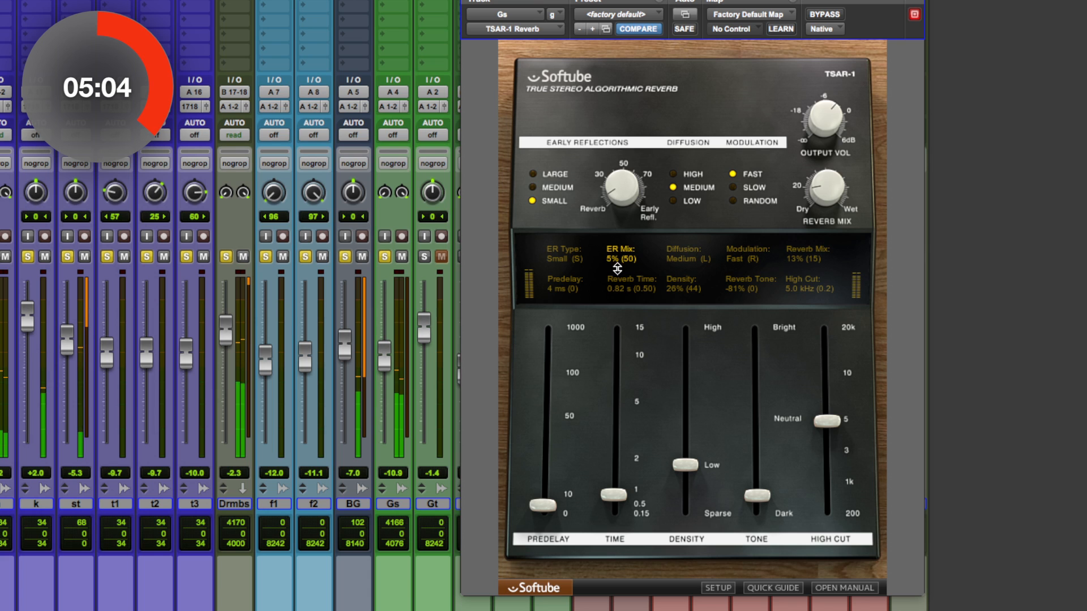
{"action": "left_click_drag", "start_coordinate": [825, 192], "coordinate": [824, 196]}
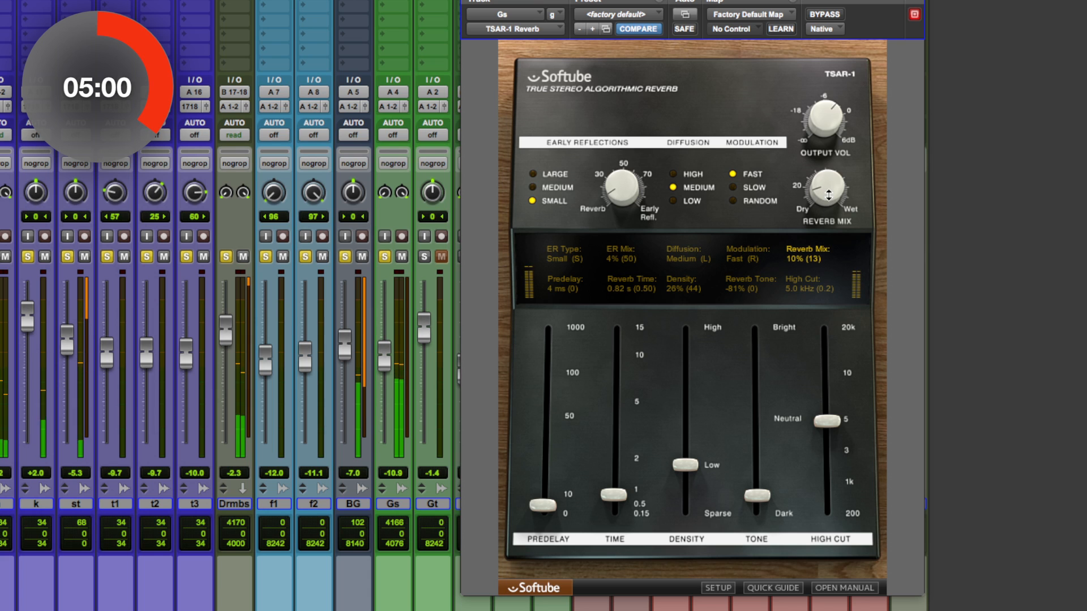
{"action": "key", "text": "super+w"}
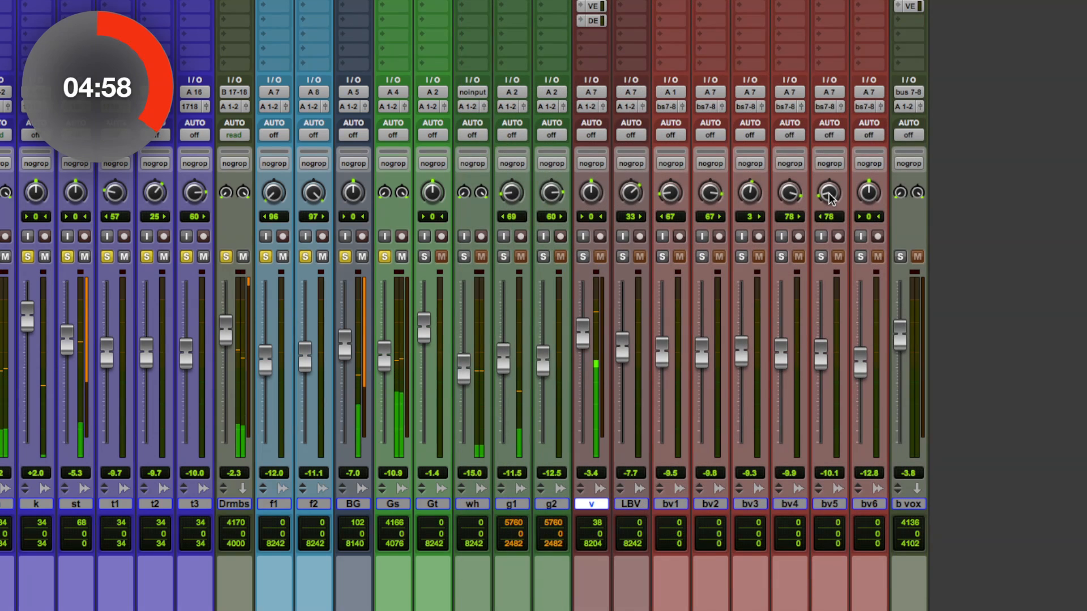
Stop playback and place the playback start just before the c1 marker in the Edit window.
{"action": "key", "text": "super+="}
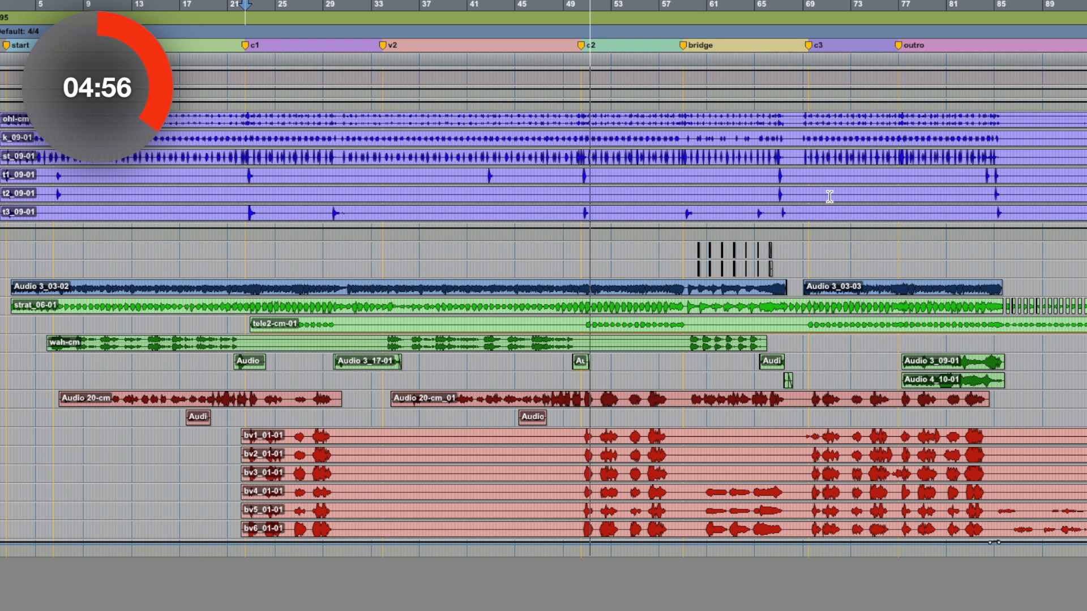
{"action": "key", "text": "space"}
{"action": "left_click", "coordinate": [826, 197]}
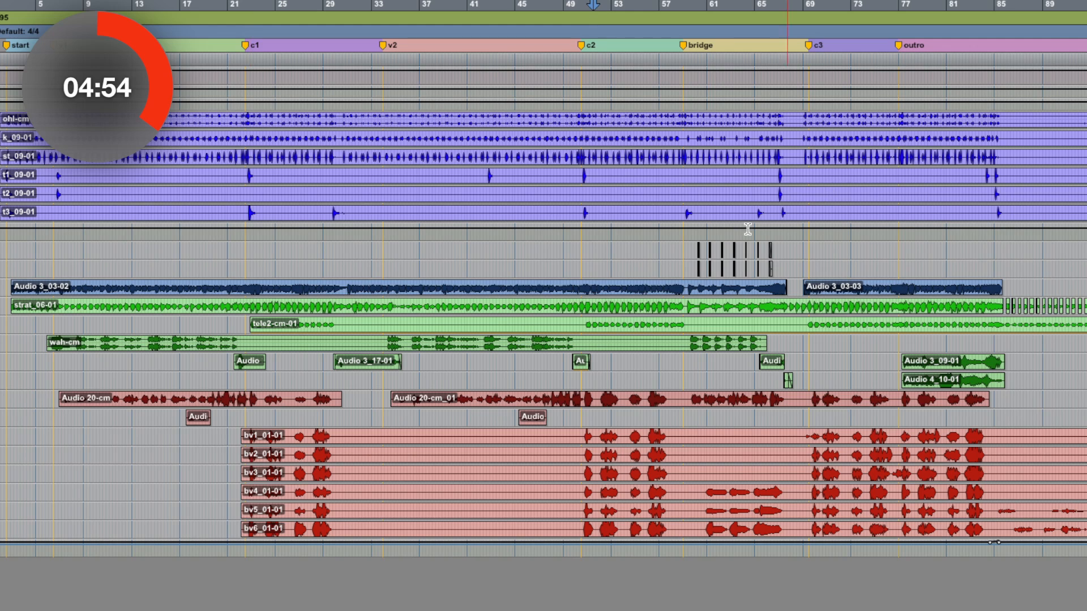
{"action": "left_click", "coordinate": [289, 307]}
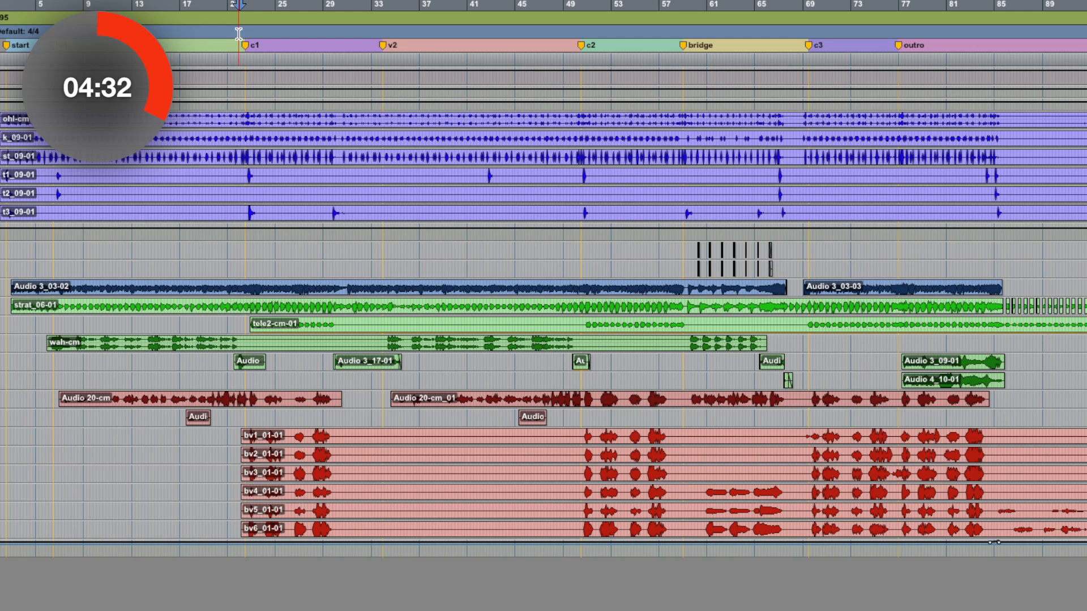
Solo the backing vocal tracks bv1 to bv6 together with b vox, and play the song from the c1 marker.
{"action": "key", "text": "super+equal"}
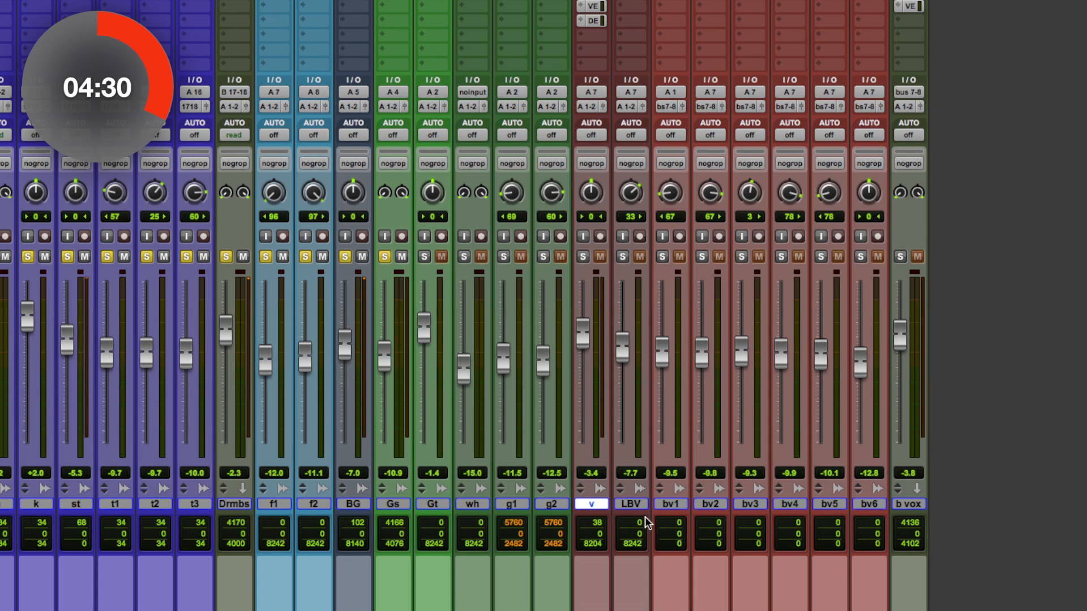
{"action": "left_click_drag", "start_coordinate": [903, 503], "coordinate": [665, 509]}
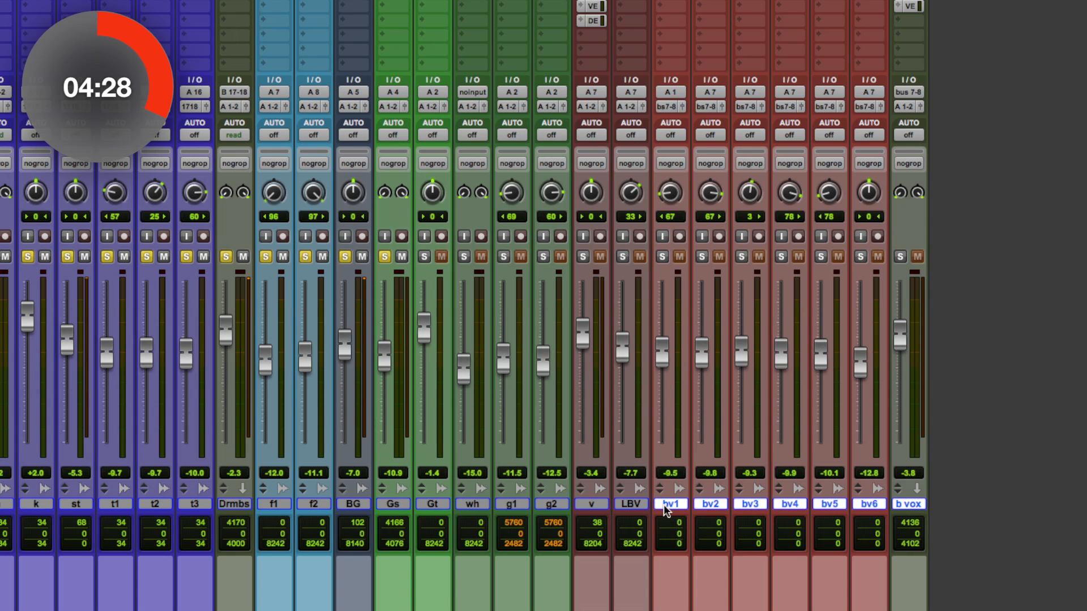
{"action": "left_click", "coordinate": [663, 257]}
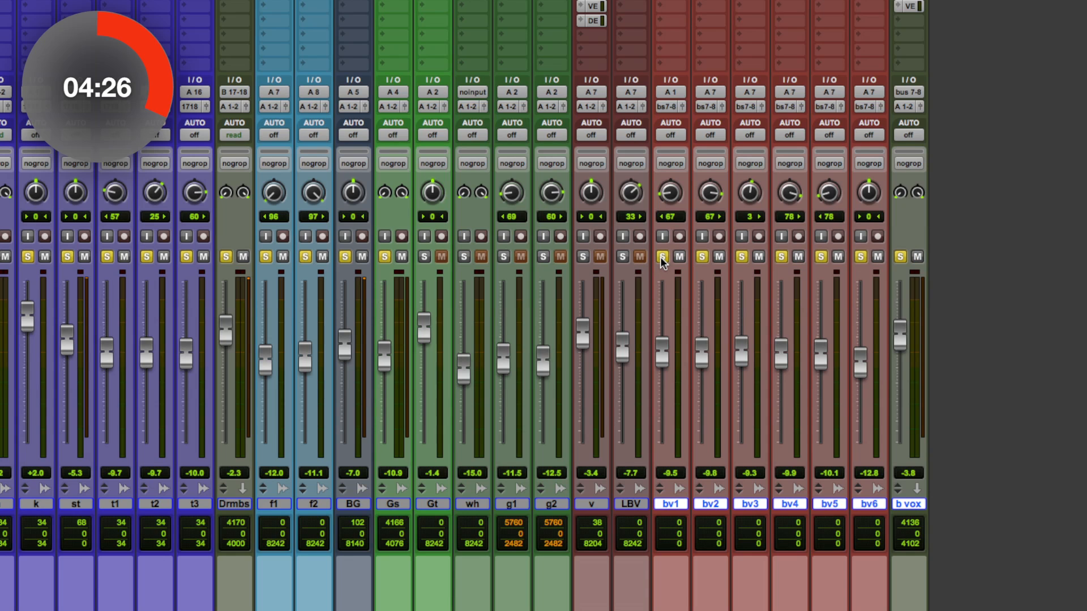
{"action": "key", "text": "super+equal"}
{"action": "key", "text": "space"}
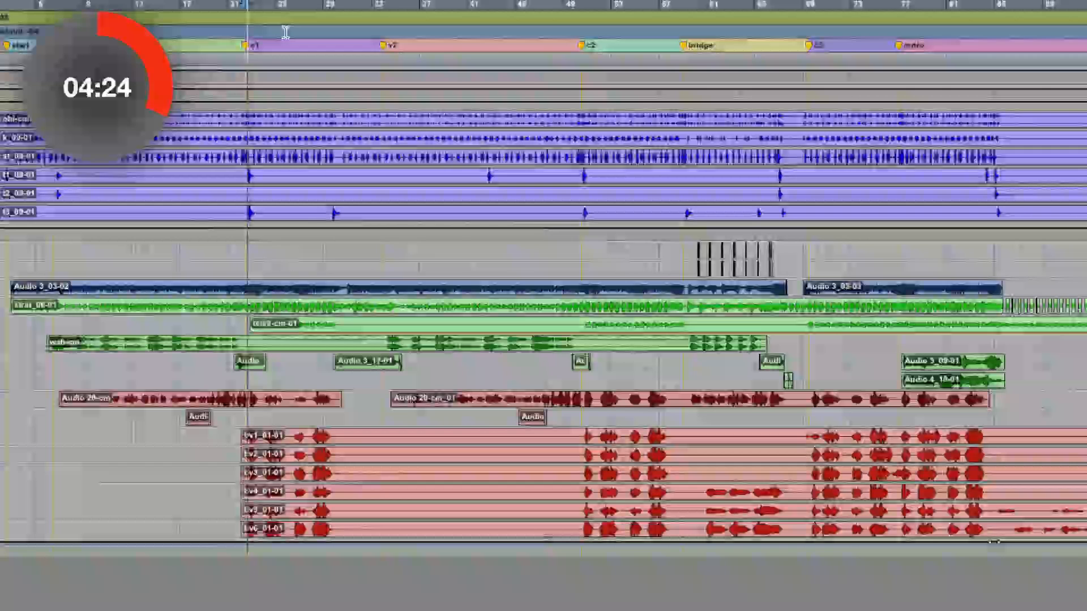
Open the Summit Audio TLA-100A on b vox, set its gain reduction to 5.3, adjust the saturation, and close it.
{"action": "key", "text": "super+equal"}
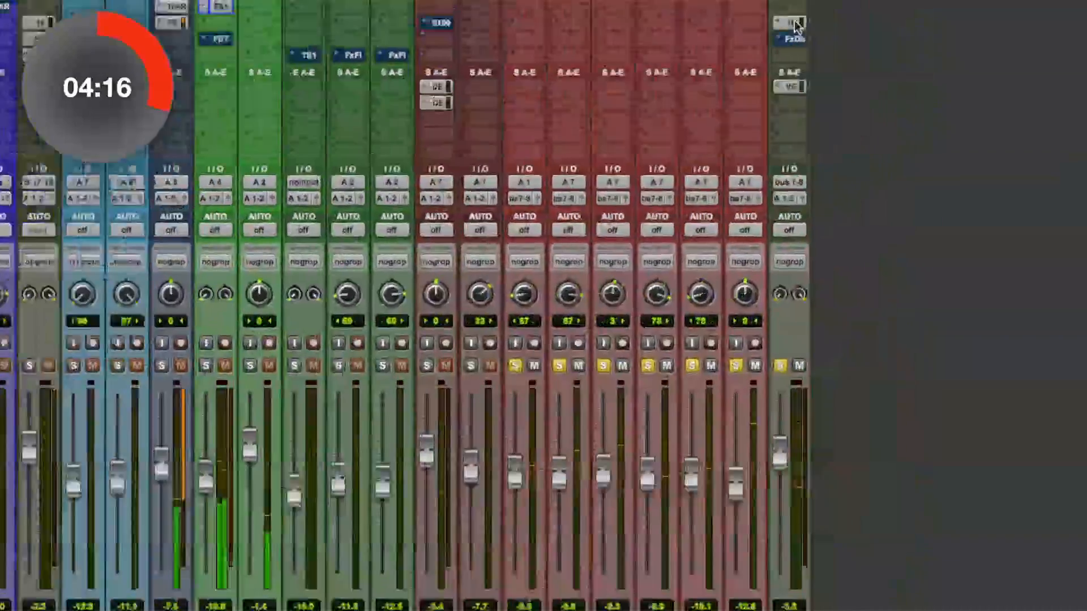
{"action": "left_click", "coordinate": [789, 27]}
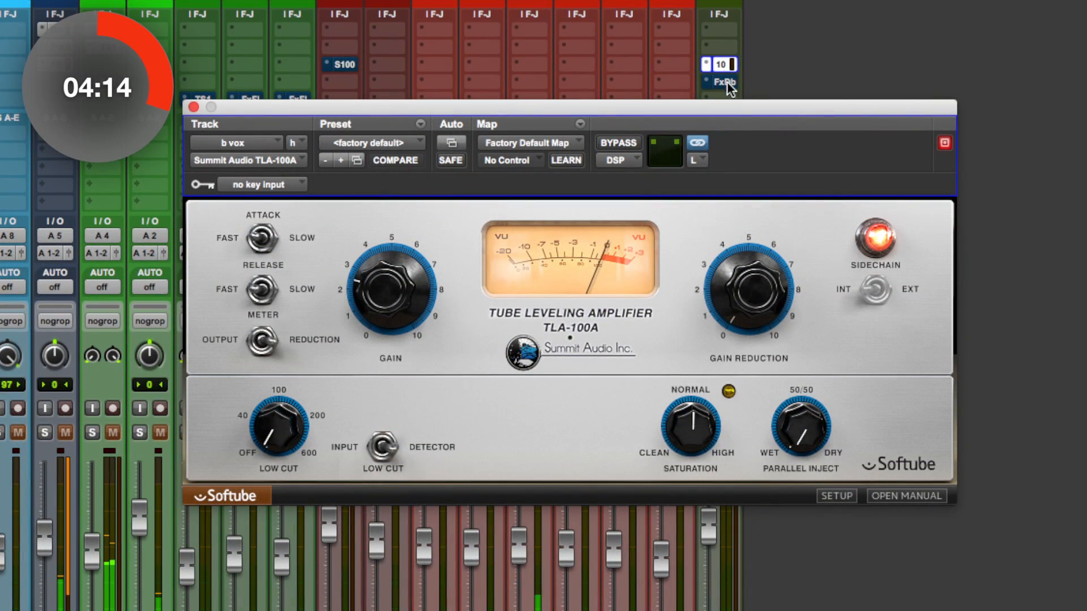
{"action": "mouse_move", "coordinate": [744, 283]}
{"action": "left_mouse_down"}
{"action": "mouse_move", "coordinate": [748, 233]}
{"action": "mouse_move", "coordinate": [750, 283]}
{"action": "mouse_move", "coordinate": [745, 276]}
{"action": "left_mouse_up"}
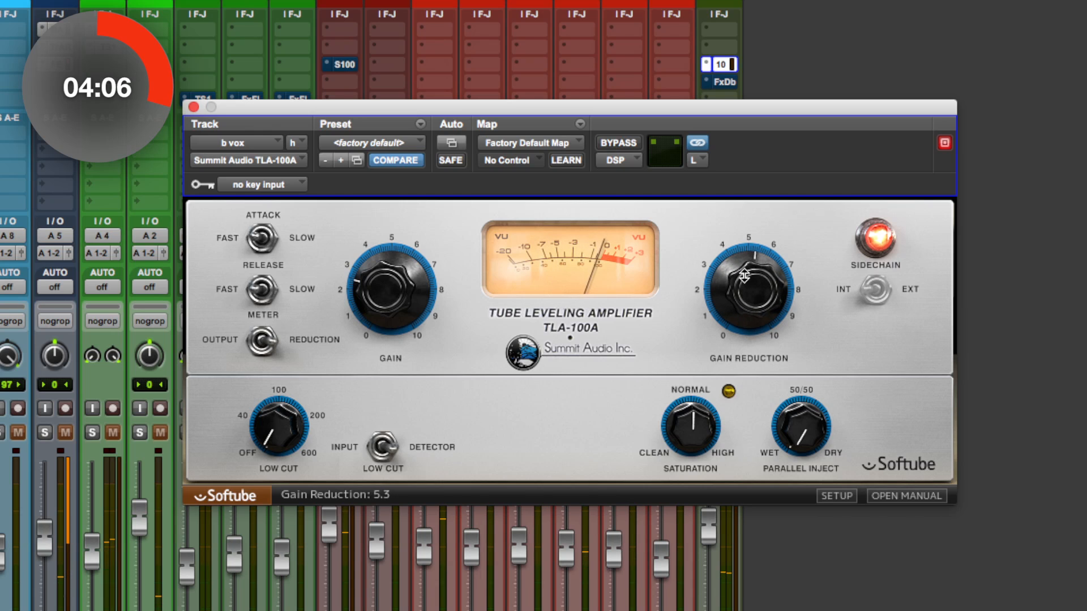
{"action": "mouse_move", "coordinate": [709, 429]}
{"action": "left_mouse_down"}
{"action": "mouse_move", "coordinate": [719, 402]}
{"action": "mouse_move", "coordinate": [704, 420]}
{"action": "left_mouse_up"}
{"action": "key", "text": "super+w"}
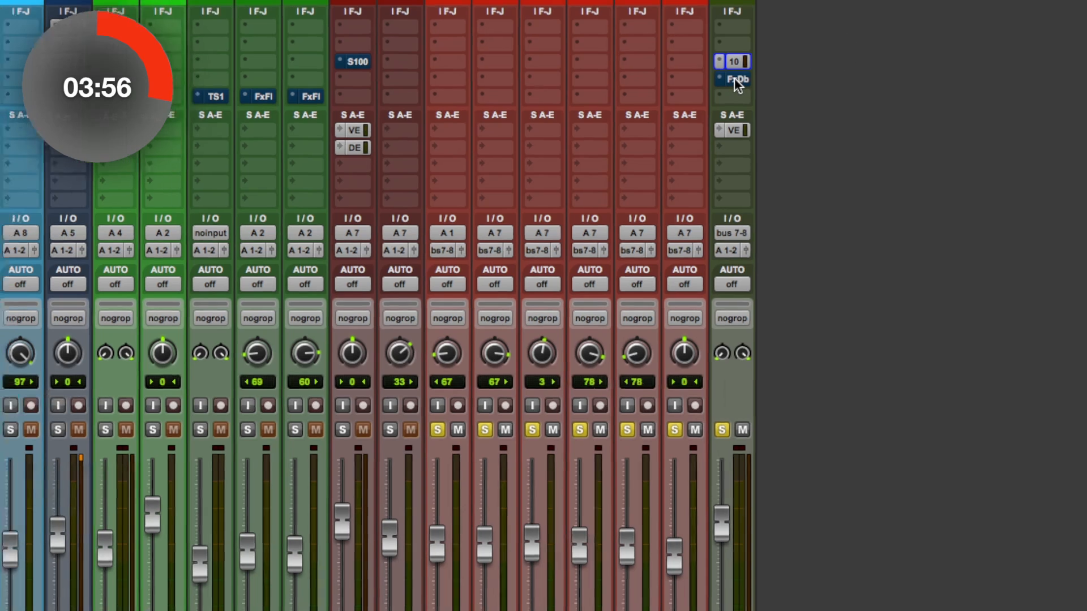
Open the Fix Doubler on b vox, take it out of bypass, and use the Doubling 1 preset with the mix at 24%.
{"action": "left_click", "coordinate": [721, 82]}
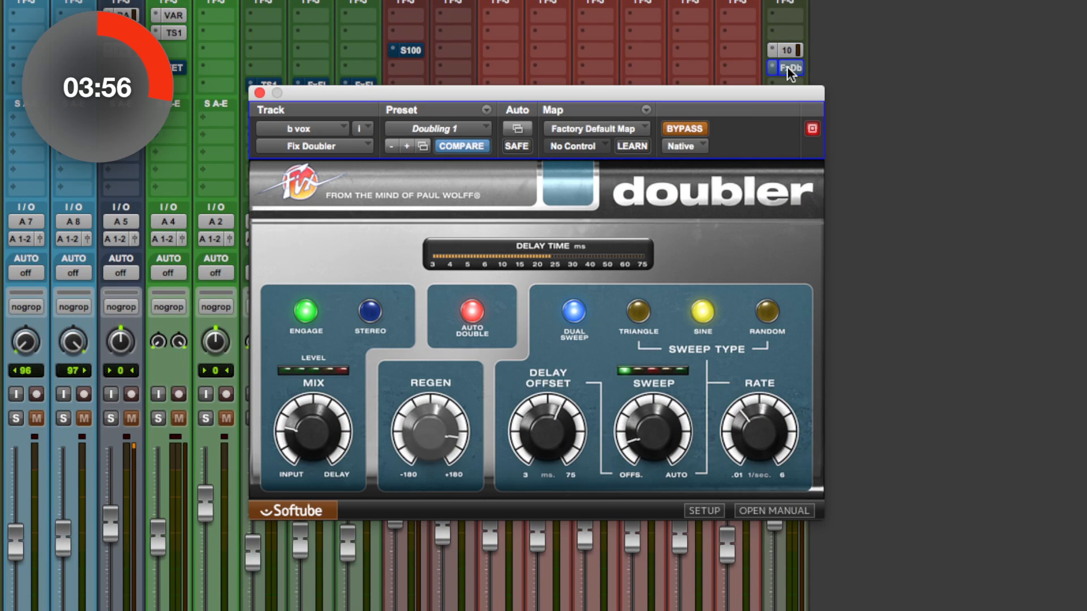
{"action": "left_click", "coordinate": [691, 127]}
{"action": "left_click", "coordinate": [450, 129]}
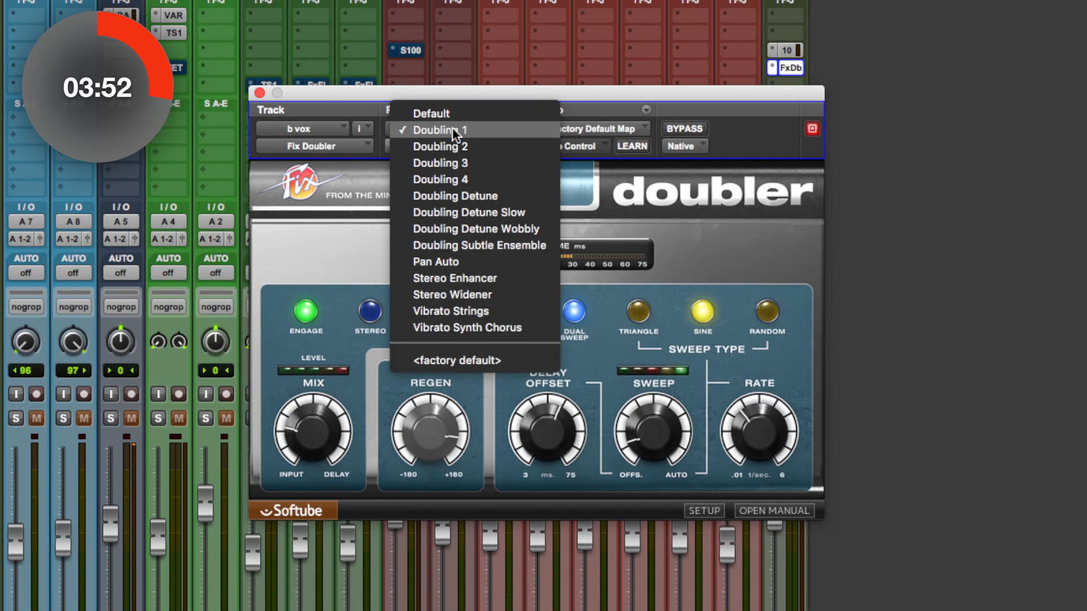
{"action": "left_click", "coordinate": [478, 130]}
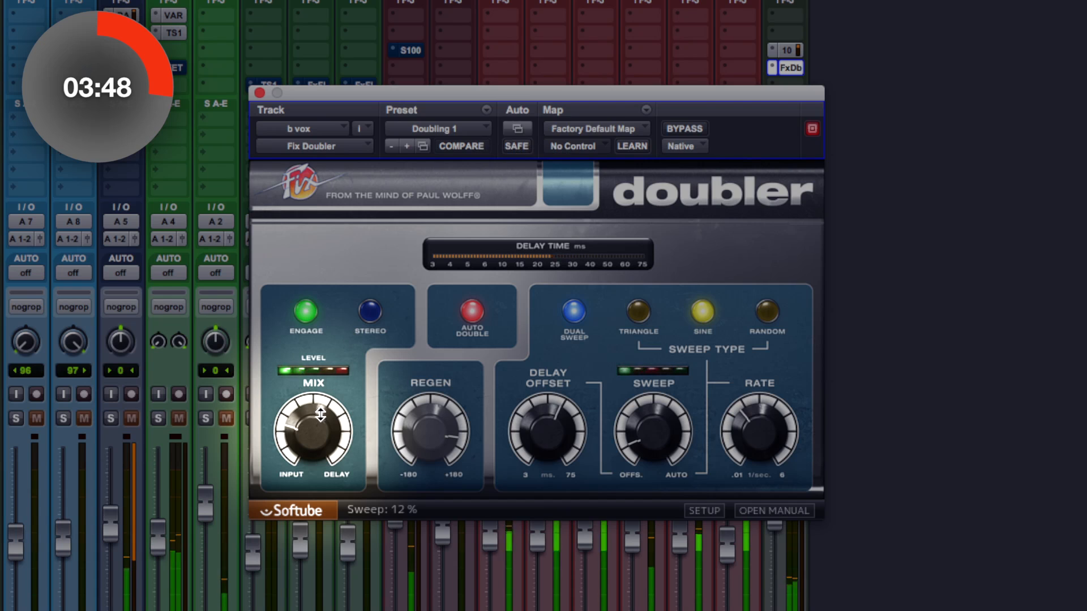
{"action": "left_click_drag", "start_coordinate": [319, 424], "coordinate": [319, 420]}
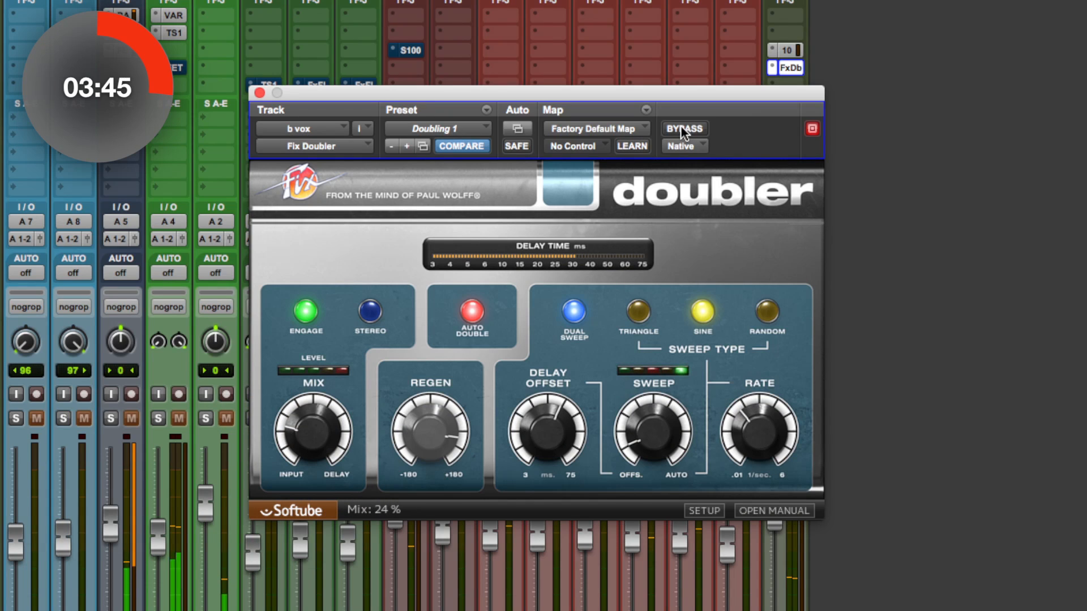
Compare the backing vocals with the Fix Doubler bypassed and active, and close the plug-in.
{"action": "left_click", "coordinate": [681, 126]}
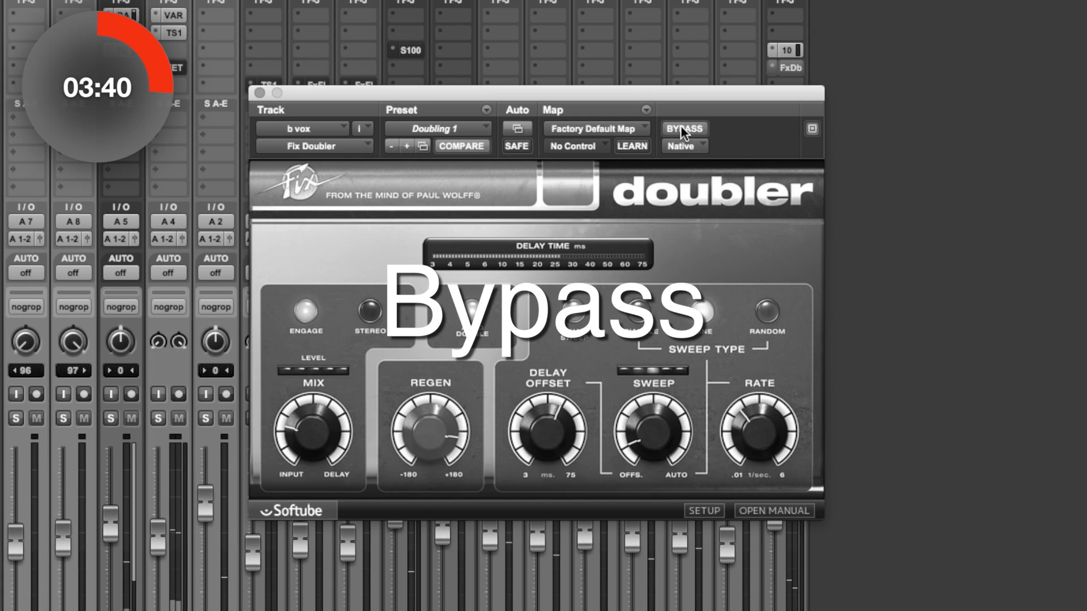
{"action": "left_click", "coordinate": [681, 127]}
{"action": "key", "text": "super+w"}
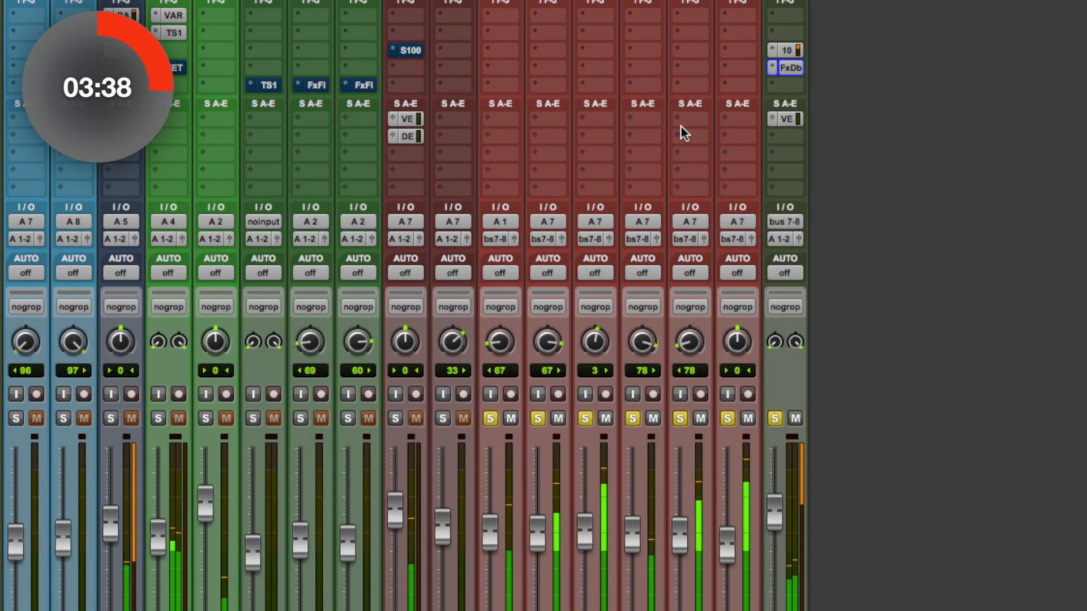
Clear all the solos, open the Summit Audio TLA-100A on the v track, and compare it active and bypassed.
{"action": "key", "text": "shift+m"}
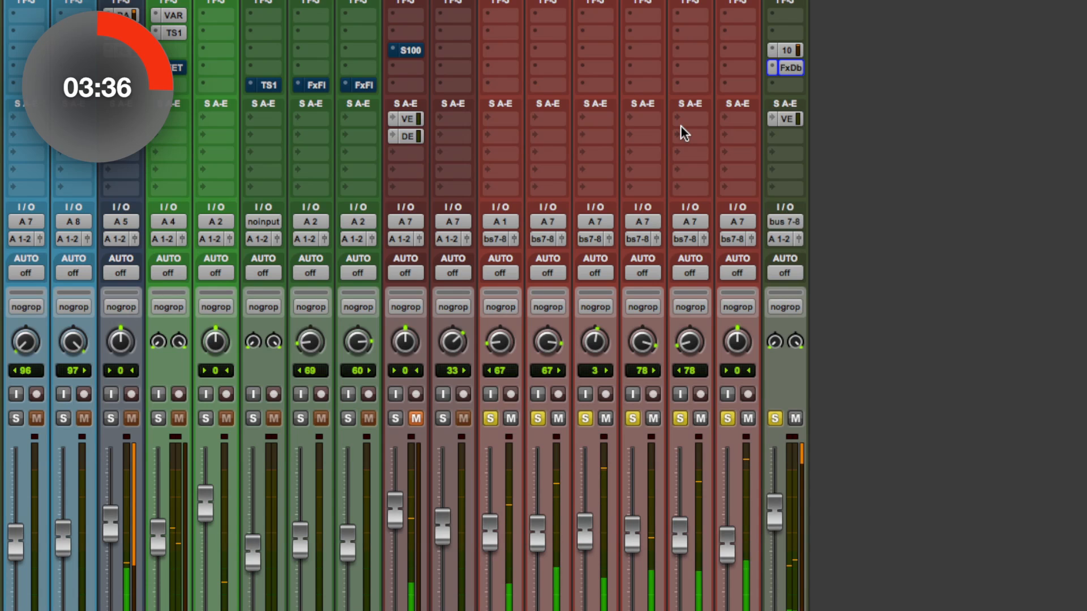
{"action": "key", "text": "shift+s"}
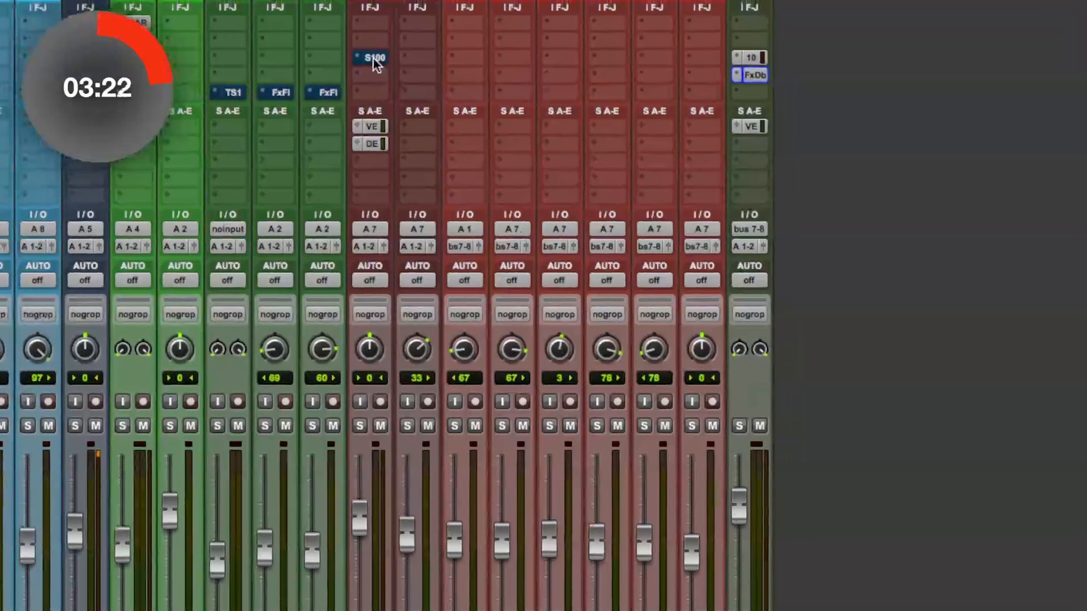
{"action": "left_click", "coordinate": [410, 50]}
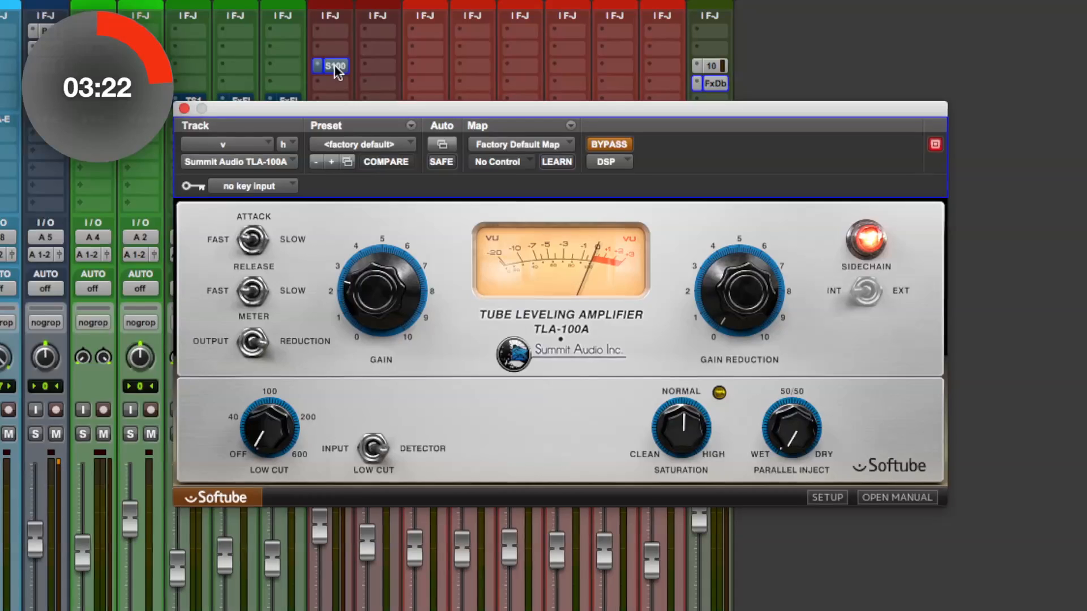
{"action": "left_click", "coordinate": [611, 145]}
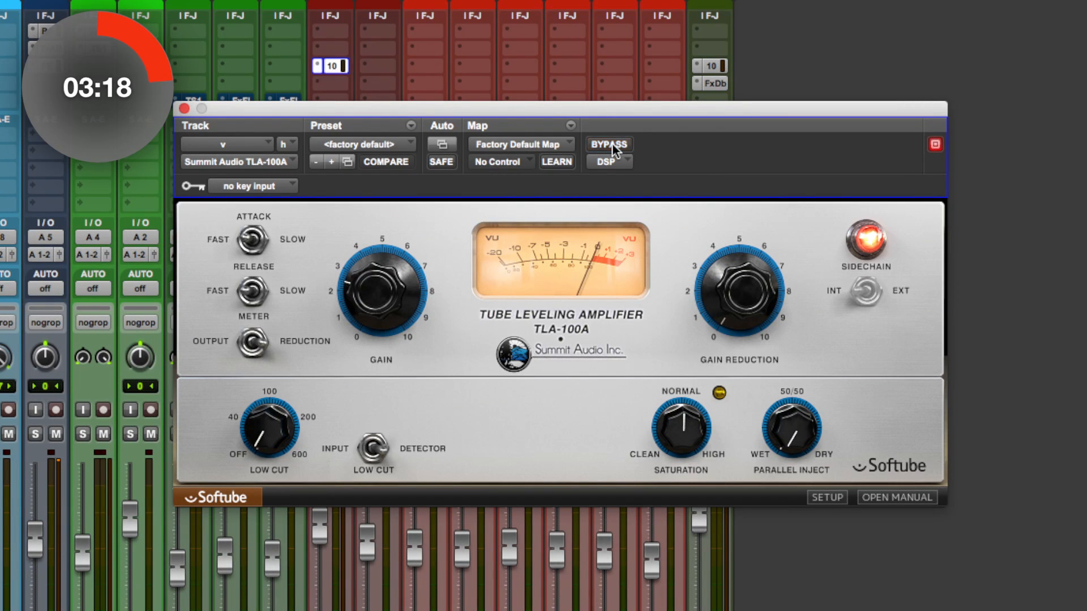
{"action": "left_click", "coordinate": [613, 144]}
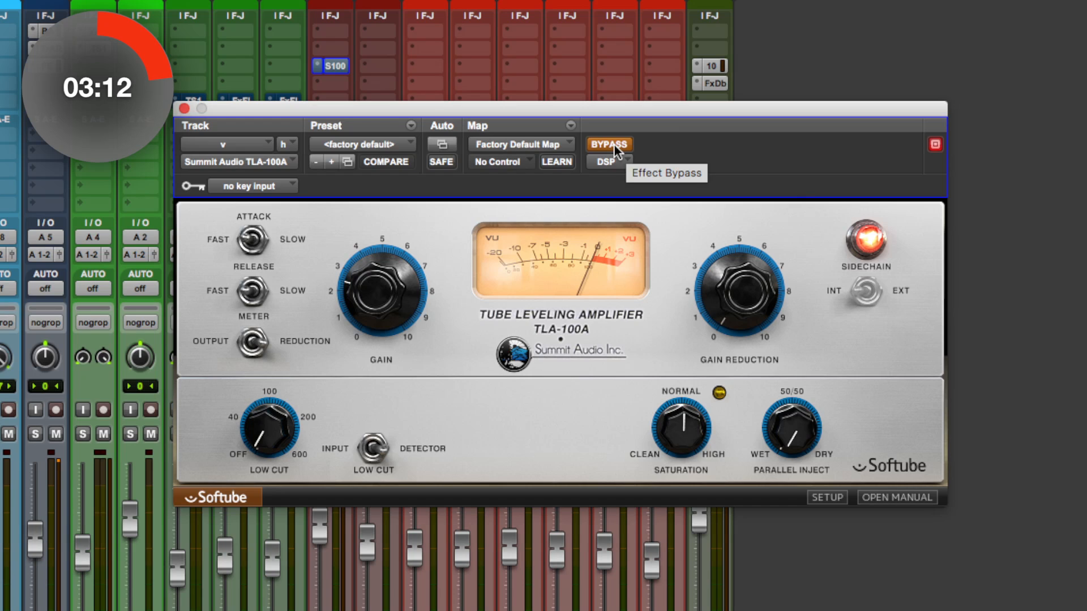
Take the Summit Audio TLA-100A on the v track out of bypass, set its gain reduction to about 7.2, raise the saturation, and close it.
{"action": "left_click", "coordinate": [614, 144]}
{"action": "mouse_move", "coordinate": [752, 283]}
{"action": "left_mouse_down"}
{"action": "mouse_move", "coordinate": [752, 266]}
{"action": "mouse_move", "coordinate": [748, 300]}
{"action": "mouse_move", "coordinate": [746, 286]}
{"action": "left_mouse_up"}
{"action": "left_click_drag", "start_coordinate": [691, 427], "coordinate": [691, 416]}
{"action": "left_click_drag", "start_coordinate": [739, 299], "coordinate": [740, 294]}
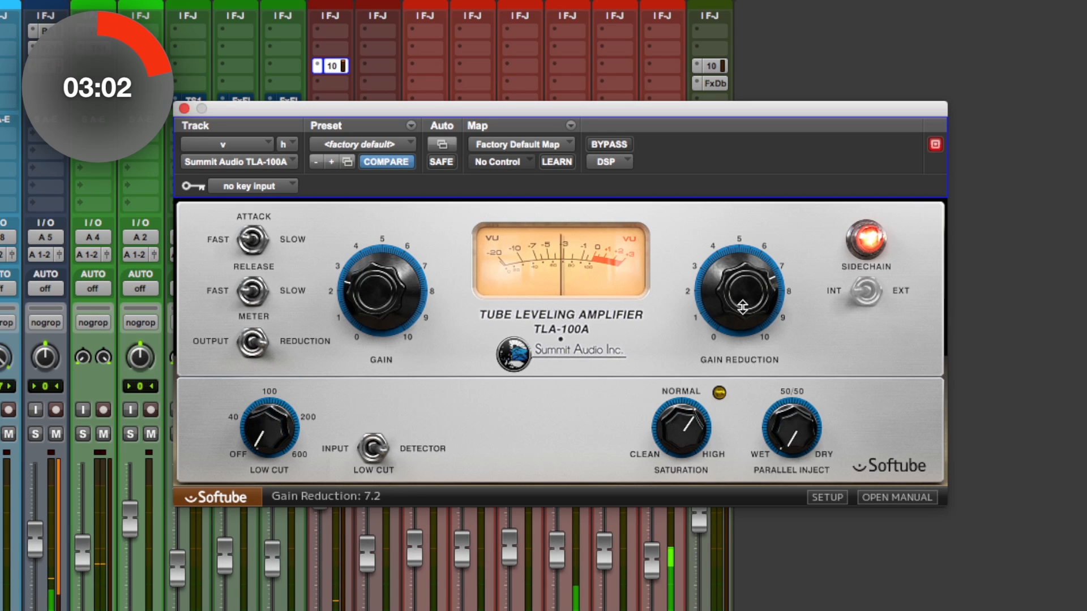
{"action": "left_click_drag", "start_coordinate": [742, 307], "coordinate": [739, 310]}
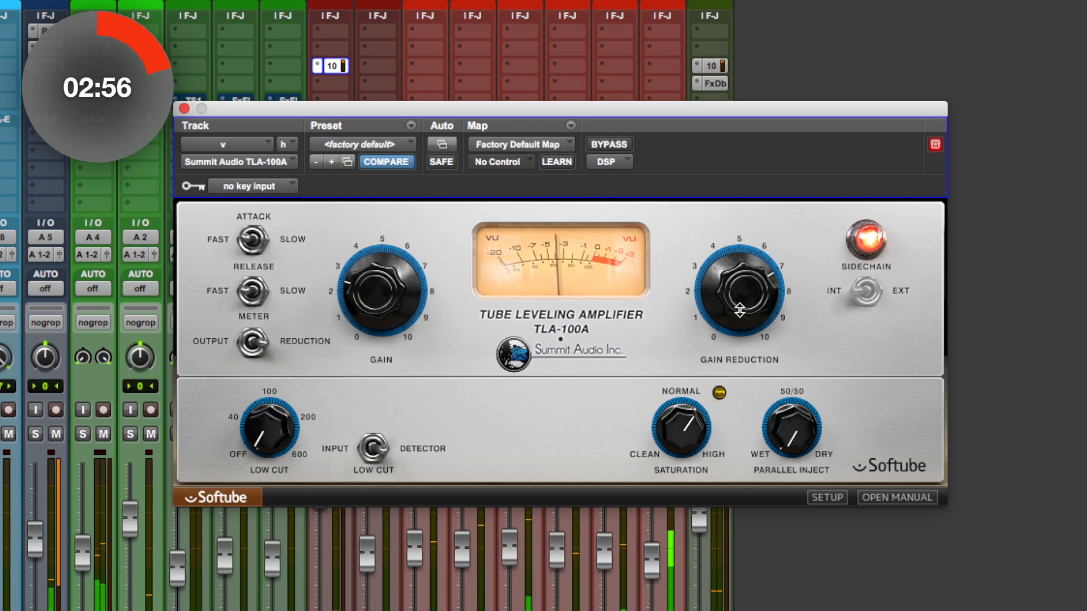
{"action": "key", "text": "super+w"}
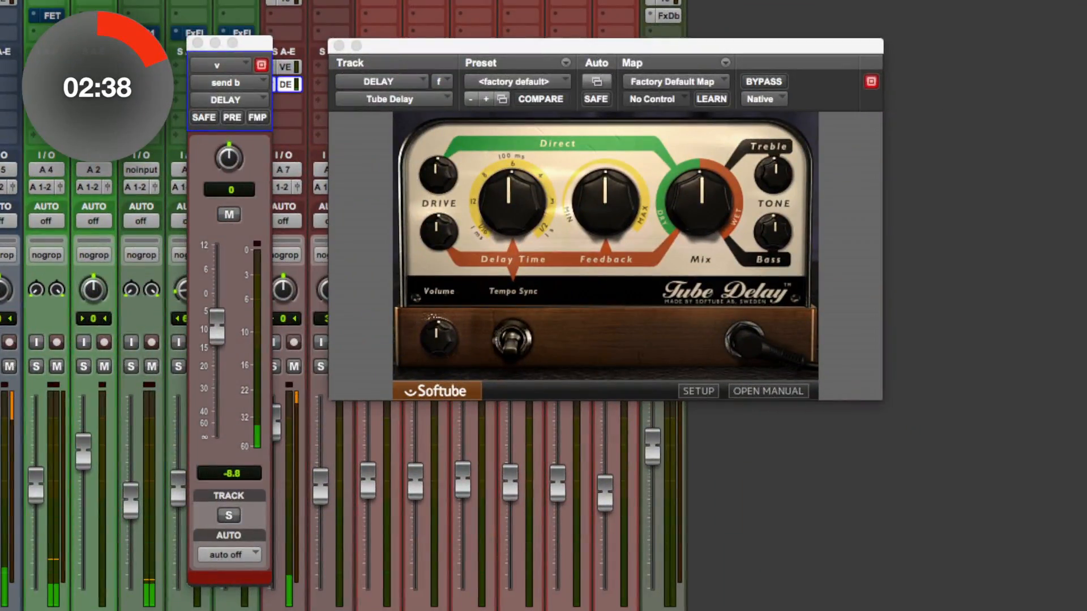
Set the v track's DELAY send level to -4.0 dB and open its VERB send.
{"action": "mouse_move", "coordinate": [217, 310]}
{"action": "left_mouse_down"}
{"action": "mouse_move", "coordinate": [216, 334]}
{"action": "mouse_move", "coordinate": [217, 287]}
{"action": "mouse_move", "coordinate": [217, 330]}
{"action": "mouse_move", "coordinate": [217, 287]}
{"action": "mouse_move", "coordinate": [217, 310]}
{"action": "left_mouse_up"}
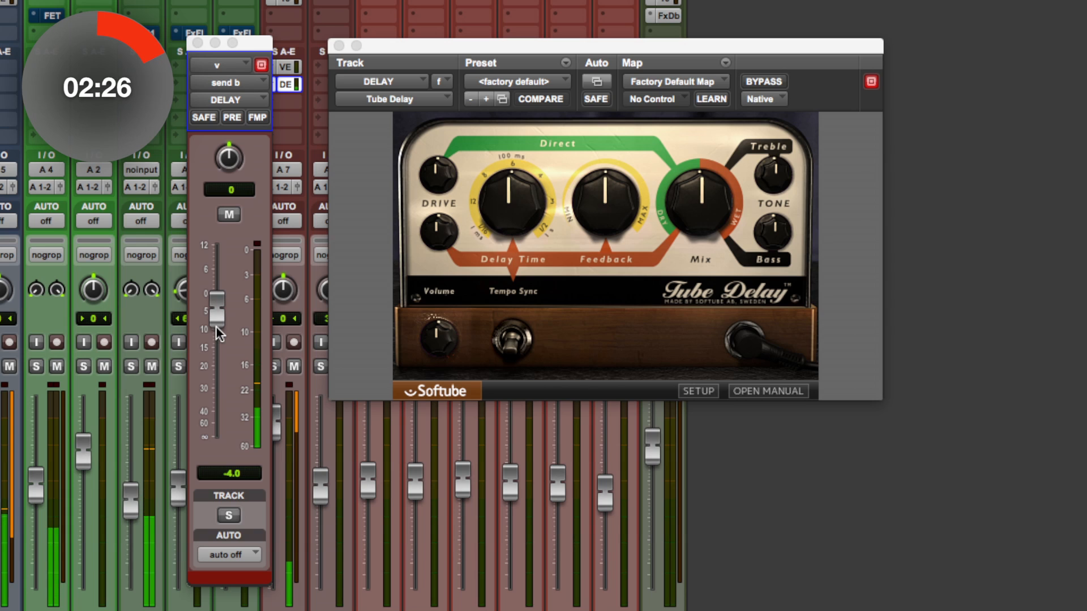
{"action": "left_click_drag", "start_coordinate": [215, 326], "coordinate": [215, 329]}
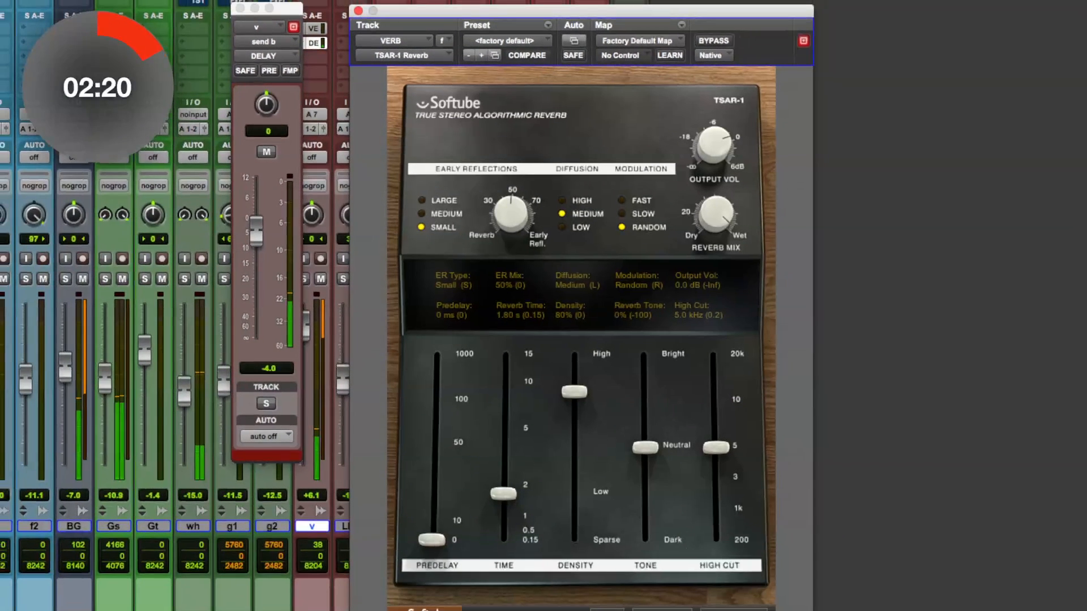
{"action": "left_click", "coordinate": [315, 28]}
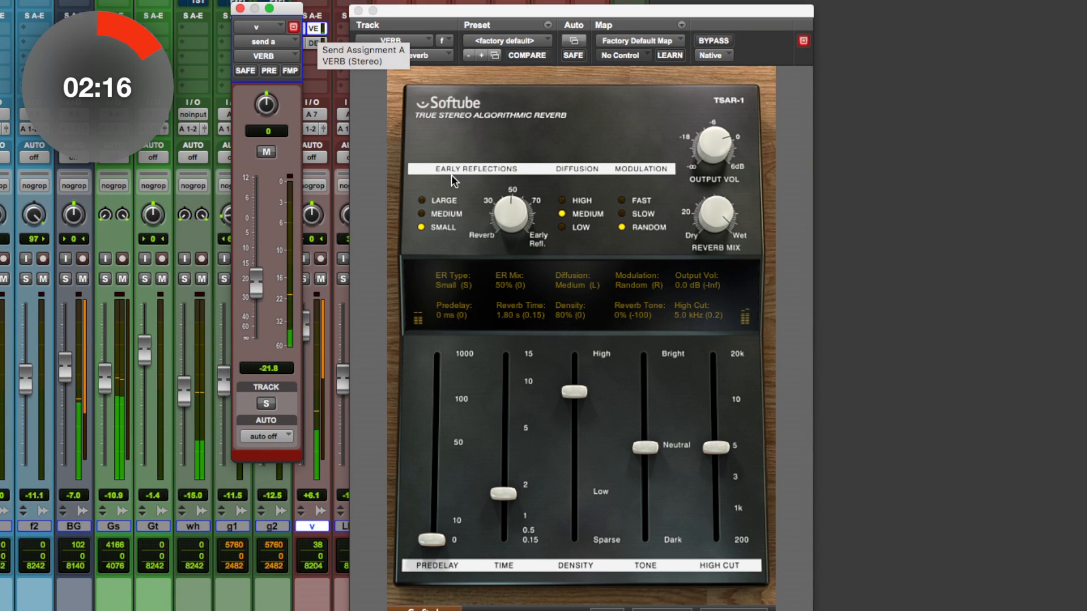
Set the TSAR-1 Reverb density to 41% and modulation to Slow, raise v's VERB send to -18.7 dB, and close the reverb.
{"action": "left_click_drag", "start_coordinate": [574, 396], "coordinate": [574, 463]}
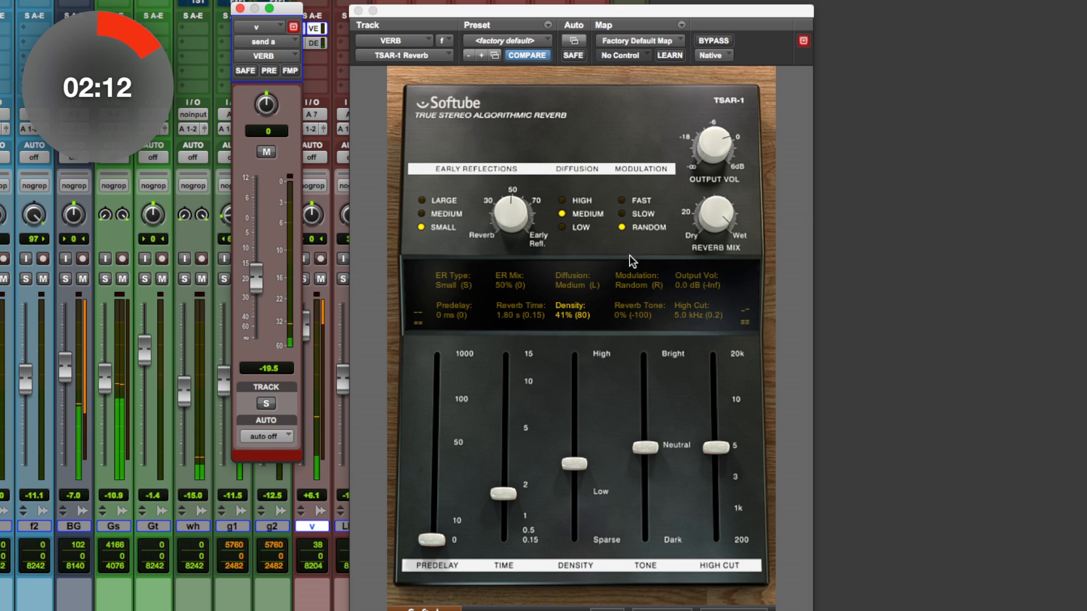
{"action": "left_click", "coordinate": [622, 214]}
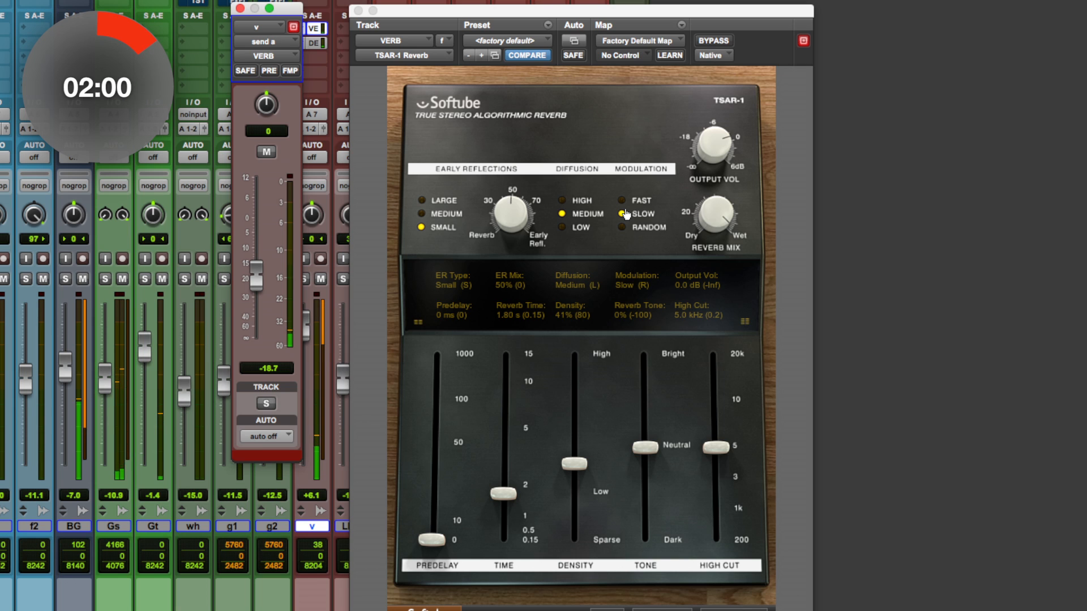
{"action": "key", "text": "super+equal"}
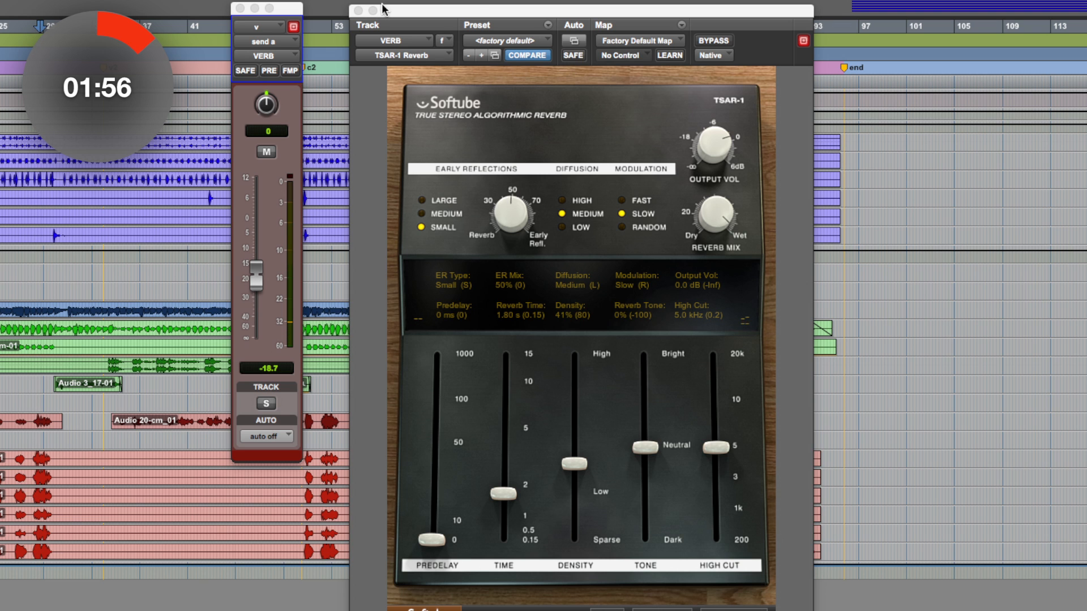
{"action": "left_click", "coordinate": [358, 11]}
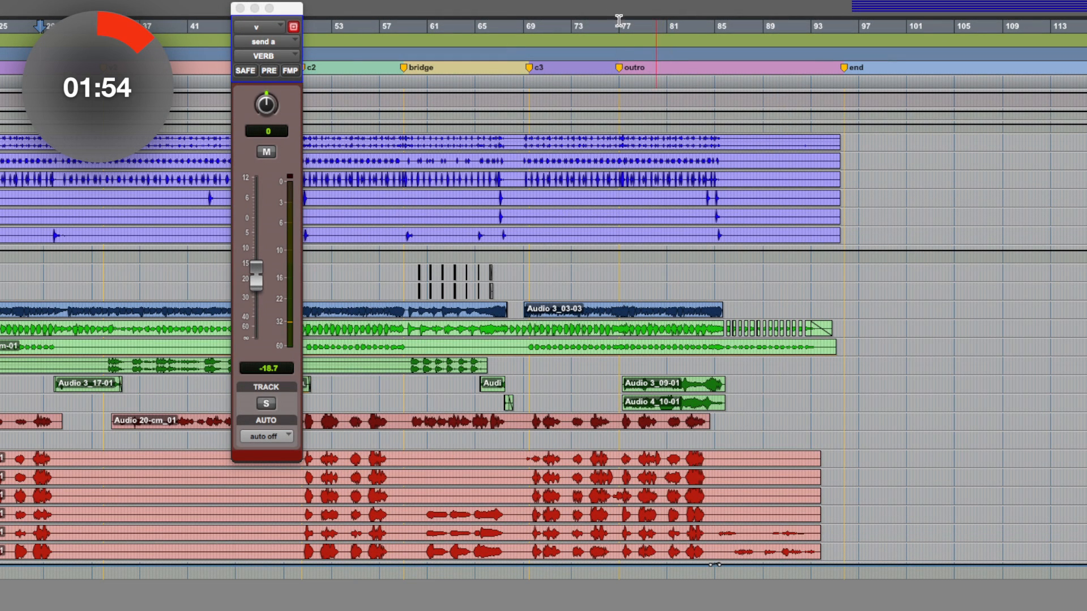
Play the song from the outro marker, return to the mixer, and close the v track's VERB send window.
{"action": "left_click", "coordinate": [618, 51]}
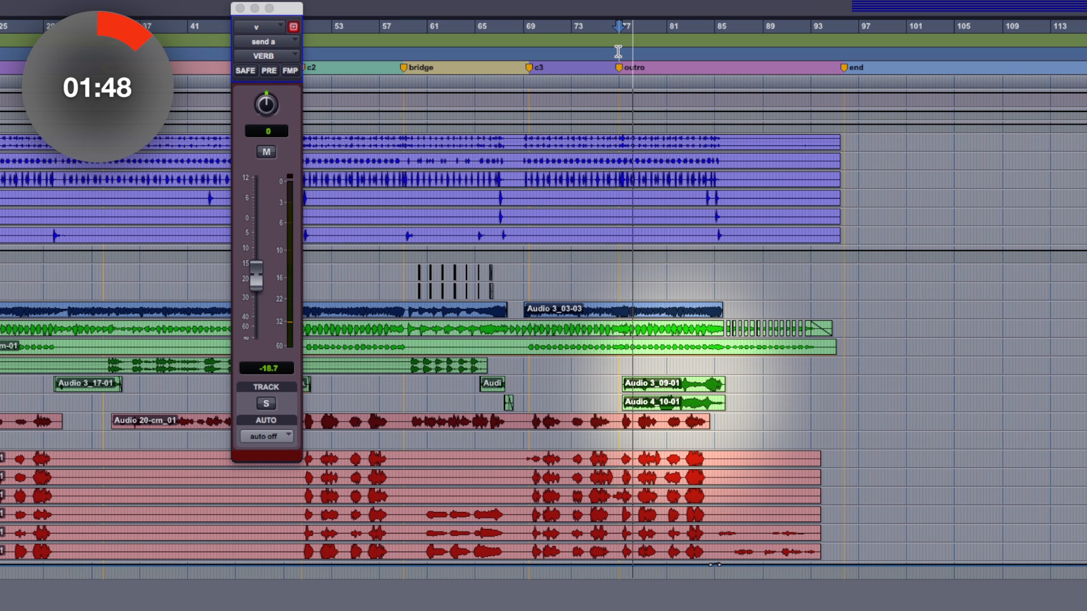
{"action": "key", "text": "super+equal"}
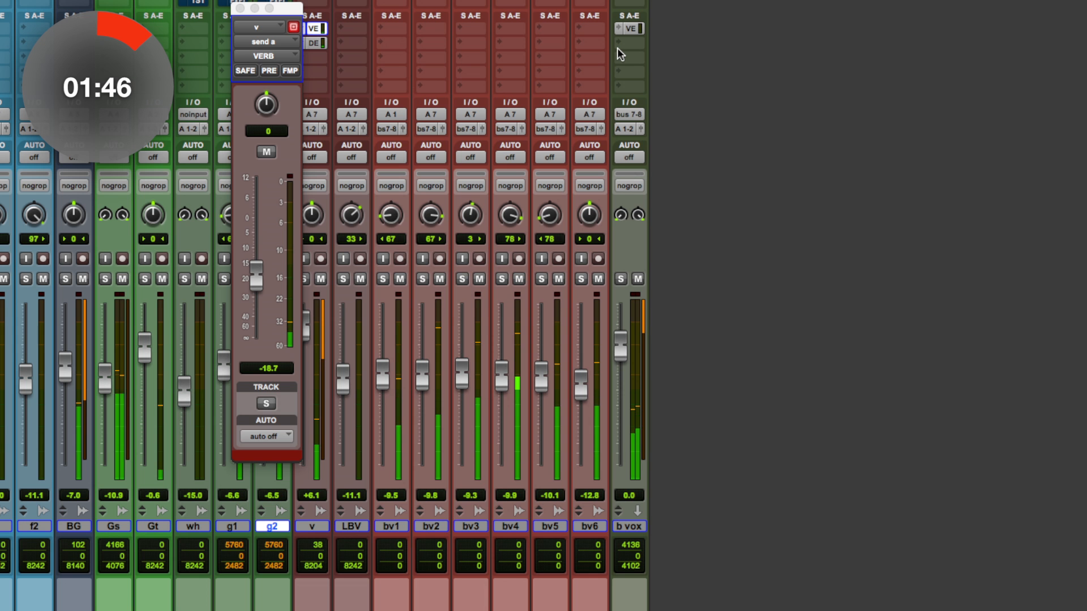
{"action": "left_click", "coordinate": [240, 8]}
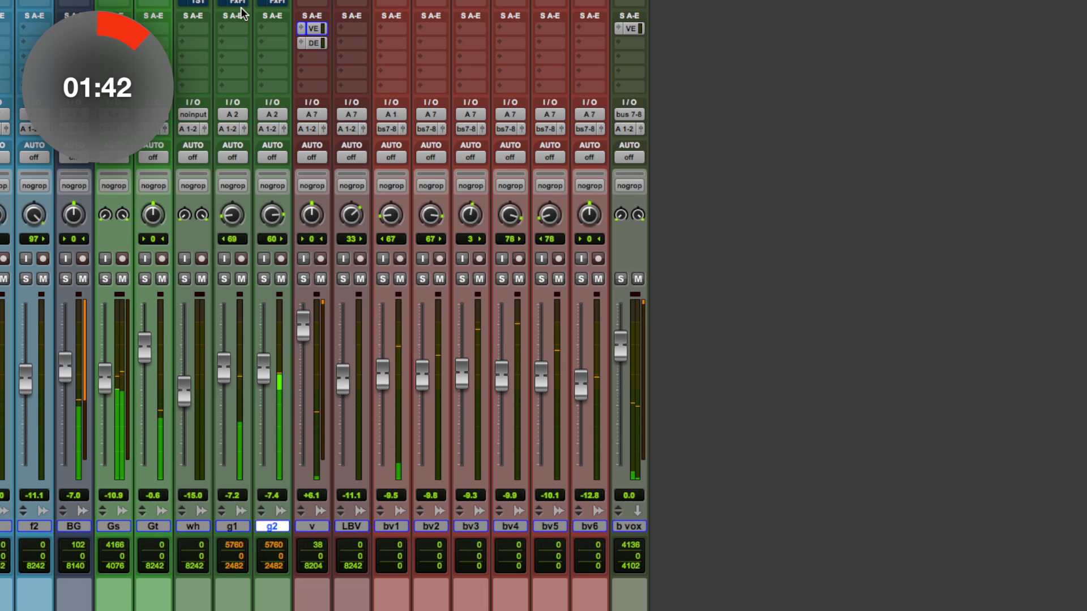
Solo g1 and g2 and adjust the mix amount of the Fix Flanger on both guitar tracks.
{"action": "key", "text": "shift+s"}
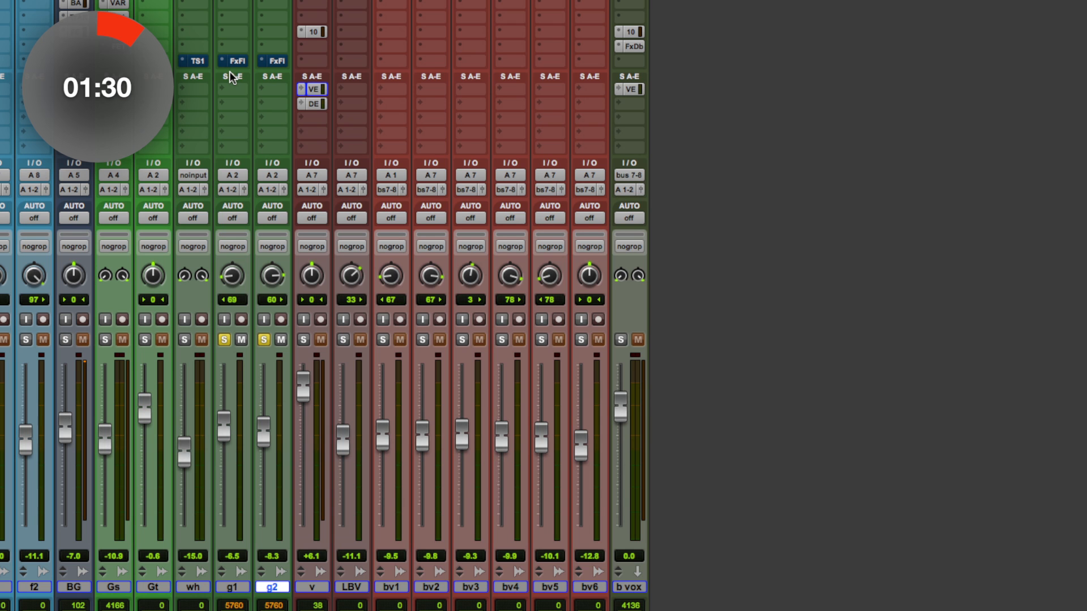
{"action": "left_click", "coordinate": [232, 61]}
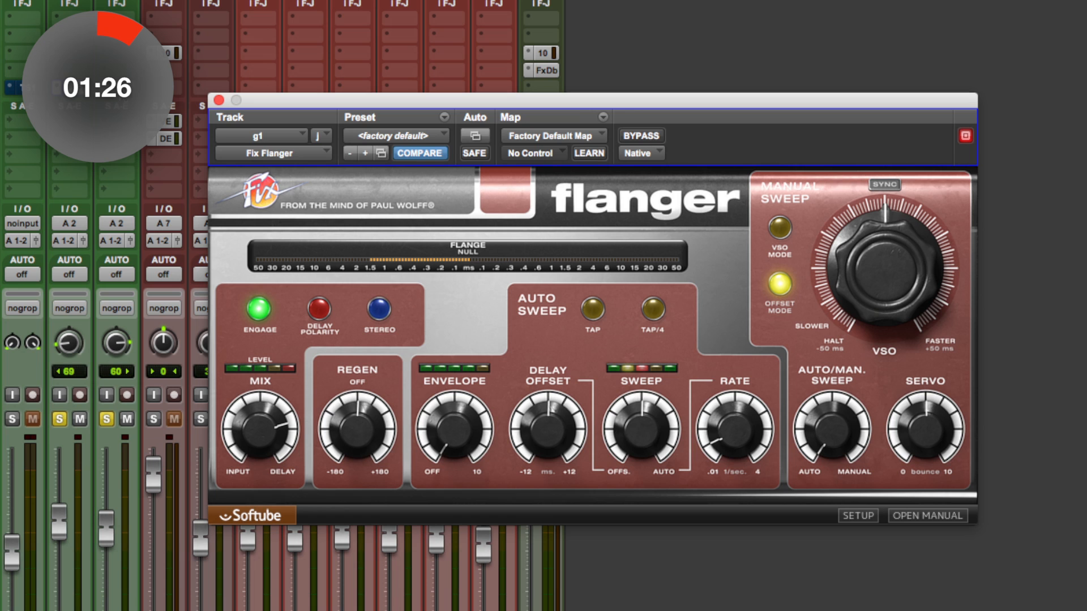
{"action": "left_click_drag", "start_coordinate": [259, 430], "coordinate": [152, 143]}
{"action": "left_click", "coordinate": [117, 87]}
{"action": "left_click_drag", "start_coordinate": [281, 452], "coordinate": [281, 423]}
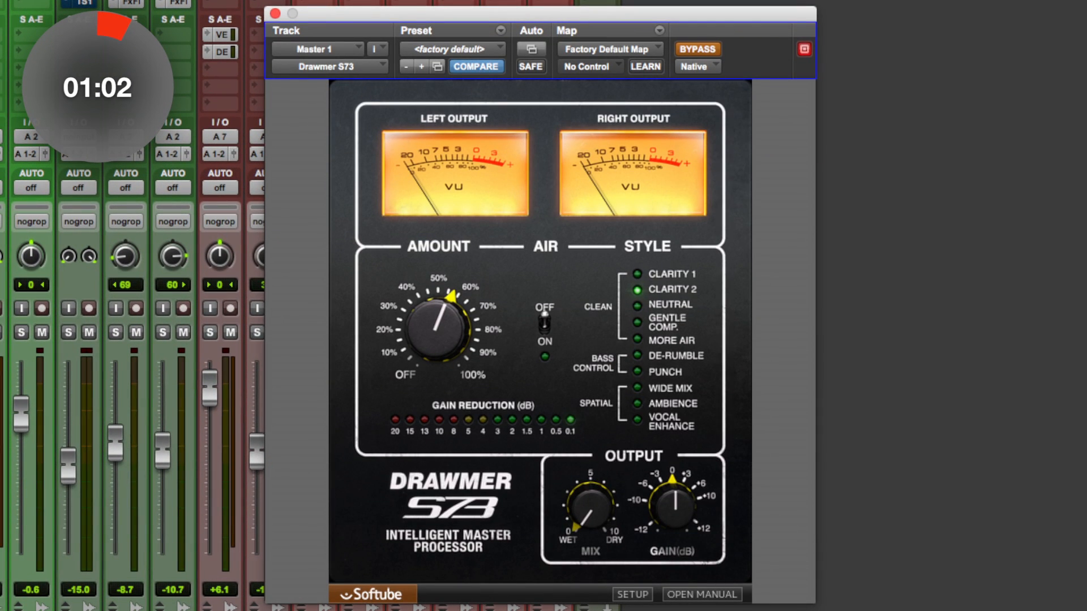
Load the factory default preset in the Drawmer S73 on Master 1, take it out of bypass, and set the amount to 53.
{"action": "left_click", "coordinate": [448, 51]}
{"action": "left_click", "coordinate": [447, 49]}
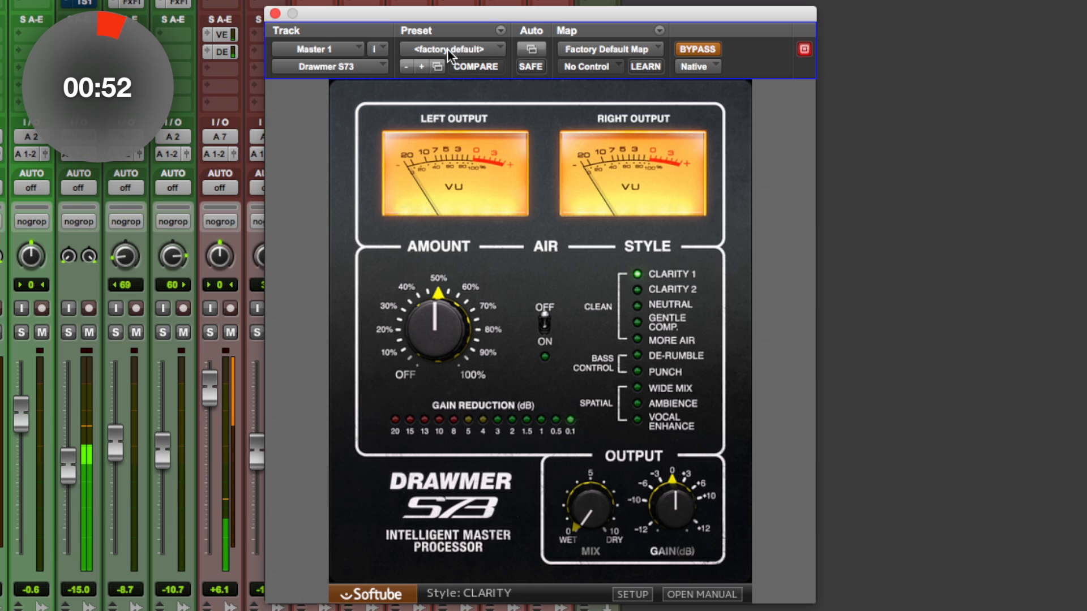
{"action": "left_click_drag", "start_coordinate": [439, 331], "coordinate": [441, 334]}
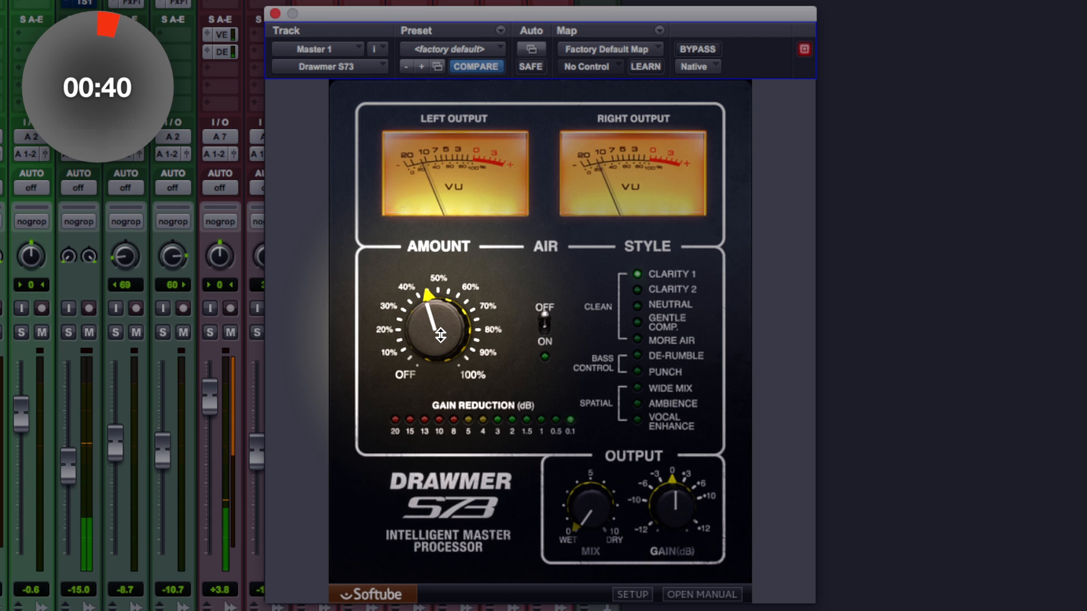
{"action": "left_click_drag", "start_coordinate": [443, 335], "coordinate": [451, 322]}
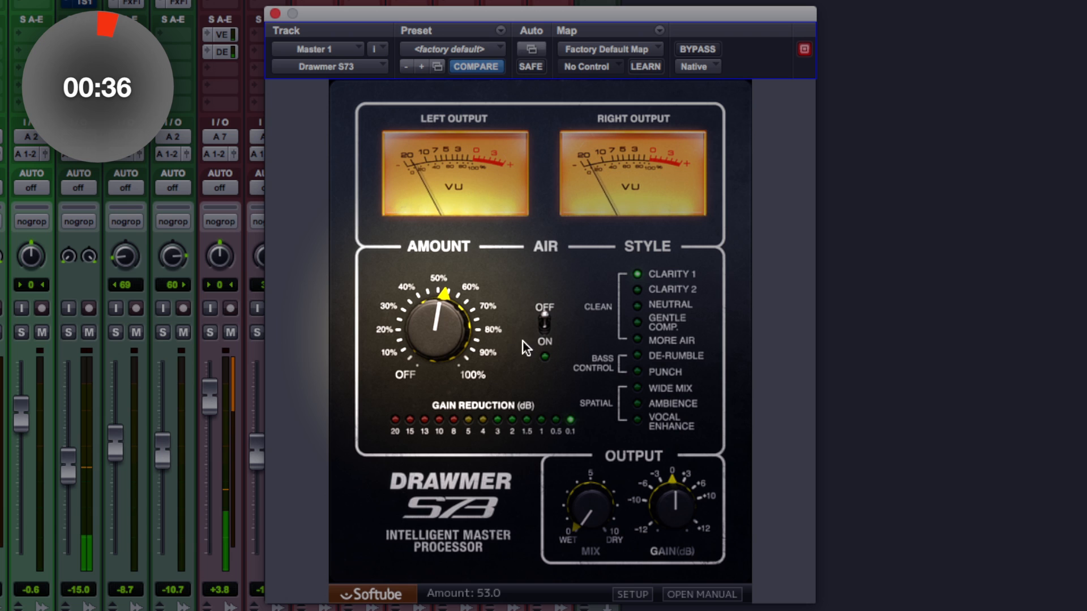
Compare the Drawmer S73 with Air on and off, leave Air off, and set the amount to about 50%.
{"action": "left_click", "coordinate": [547, 334]}
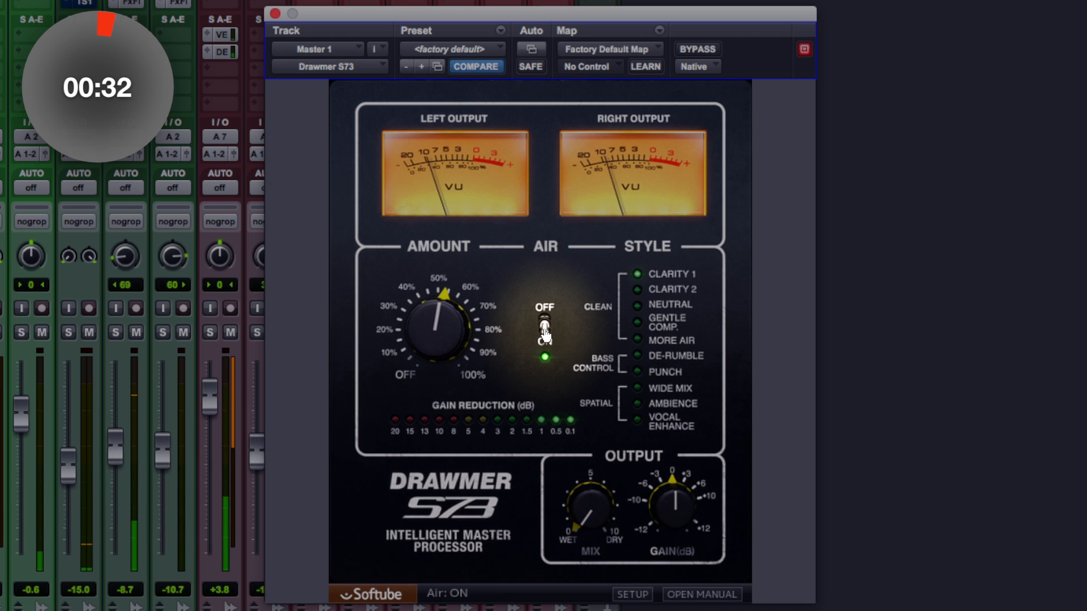
{"action": "left_click", "coordinate": [545, 335]}
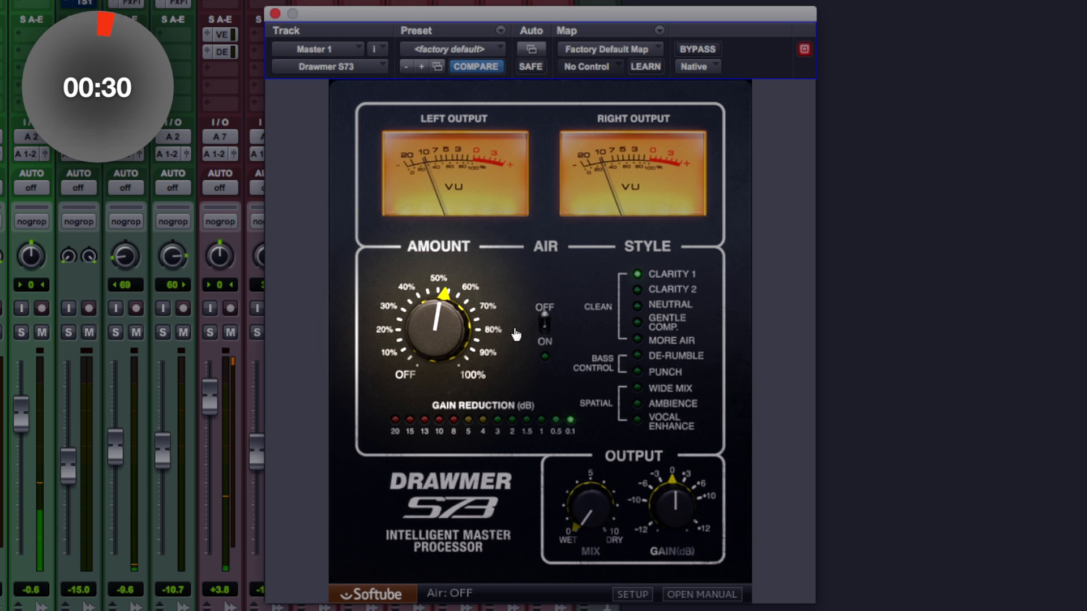
{"action": "mouse_move", "coordinate": [435, 334]}
{"action": "left_mouse_down"}
{"action": "mouse_move", "coordinate": [435, 350]}
{"action": "mouse_move", "coordinate": [435, 339]}
{"action": "left_mouse_up"}
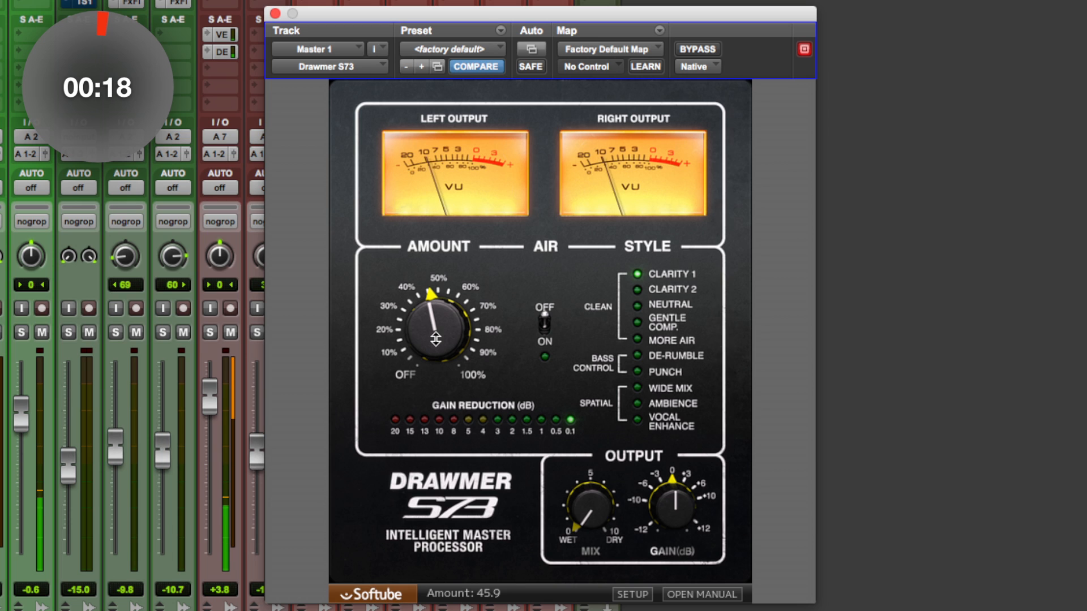
{"action": "left_click_drag", "start_coordinate": [435, 339], "coordinate": [438, 334]}
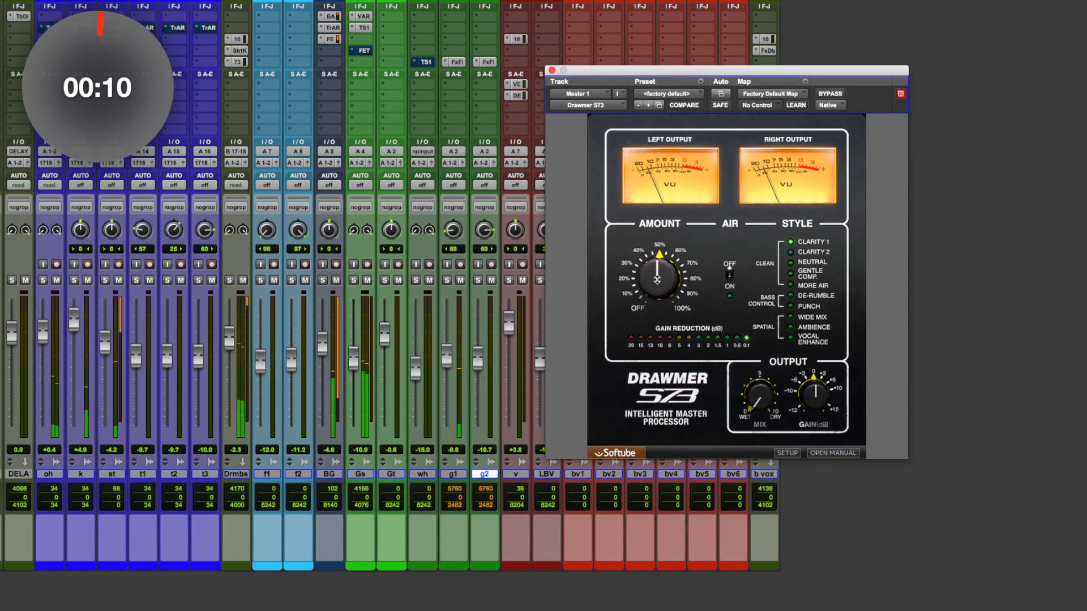
Close the Drawmer S73, show the session's track timeline, and stop playback.
{"action": "key", "text": "super+w"}
{"action": "key", "text": "super+equal"}
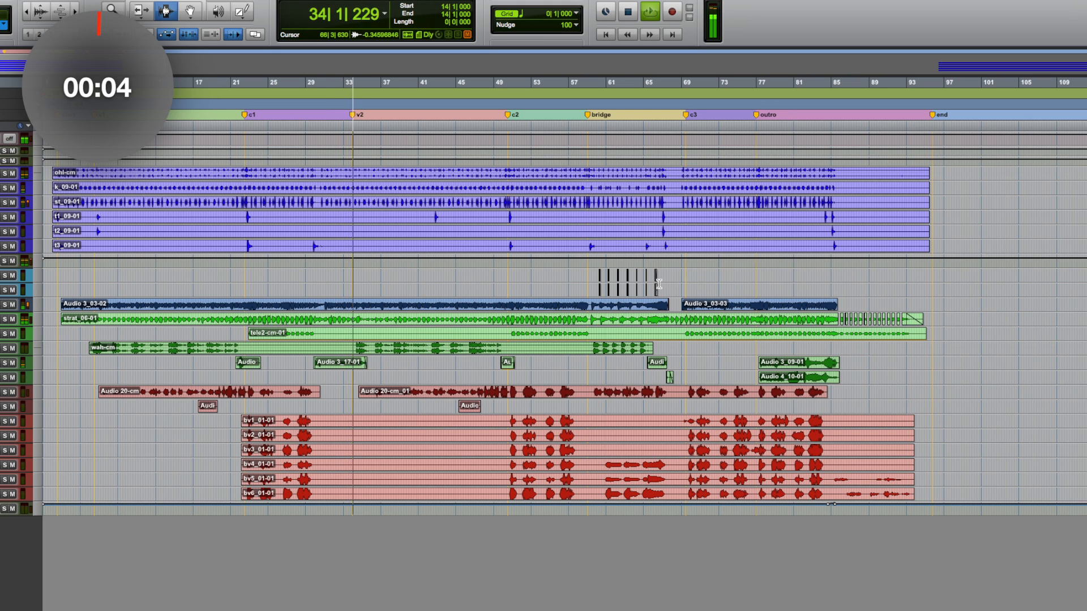
{"action": "key", "text": "space"}
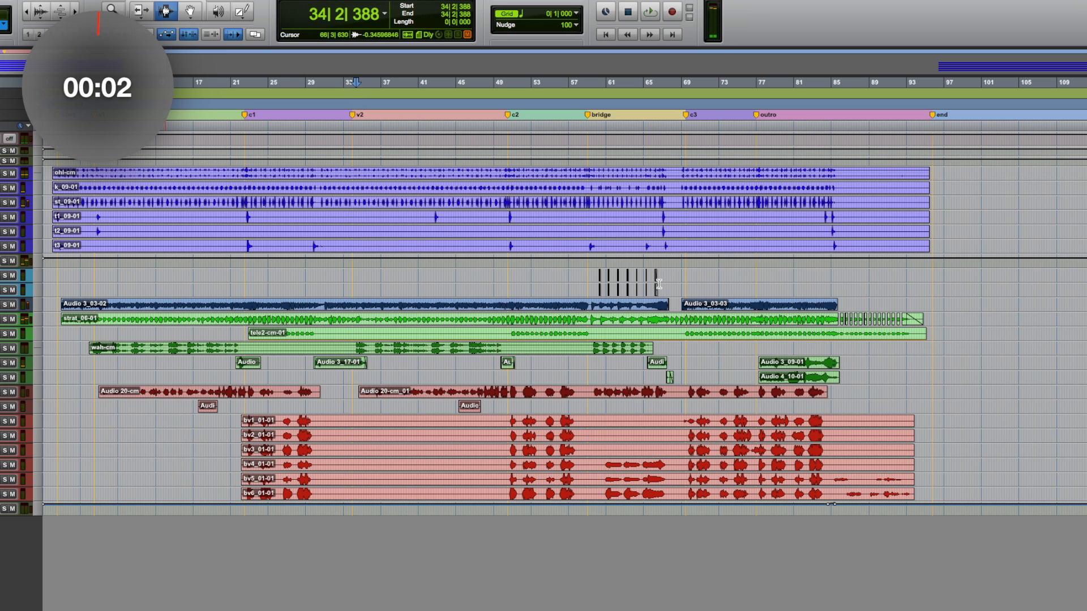